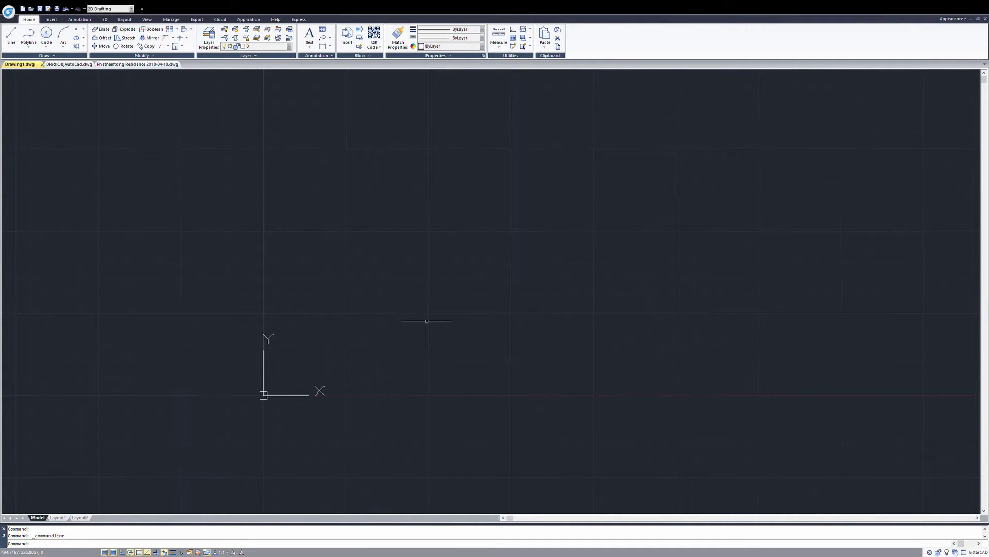
# Pan and zoom the empty model space, then start and cancel a first LINE attempt.
pyautogui.moveTo(439, 311); pyautogui.dragTo(442, 334, button='middle')
pyautogui.scroll(-1, 415, 320)
pyautogui.scroll(4, 437, 310)
pyautogui.scroll(-3, 360, 336)
pyautogui.scroll(3, 428, 286)
pyautogui.moveTo(429, 286); pyautogui.dragTo(358, 285, button='middle')
pyautogui.write('l')
pyautogui.press('Return')
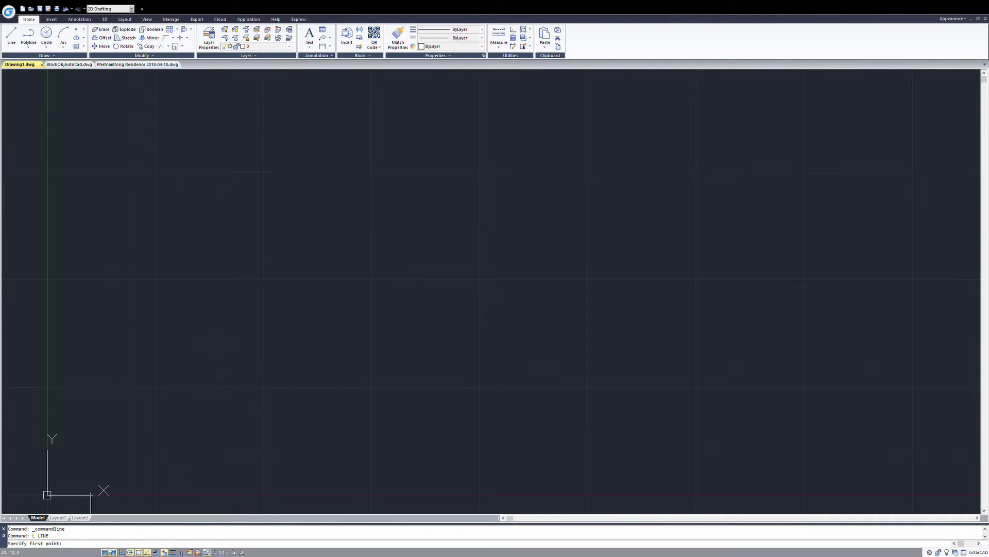
pyautogui.scroll(3, 316, 270)
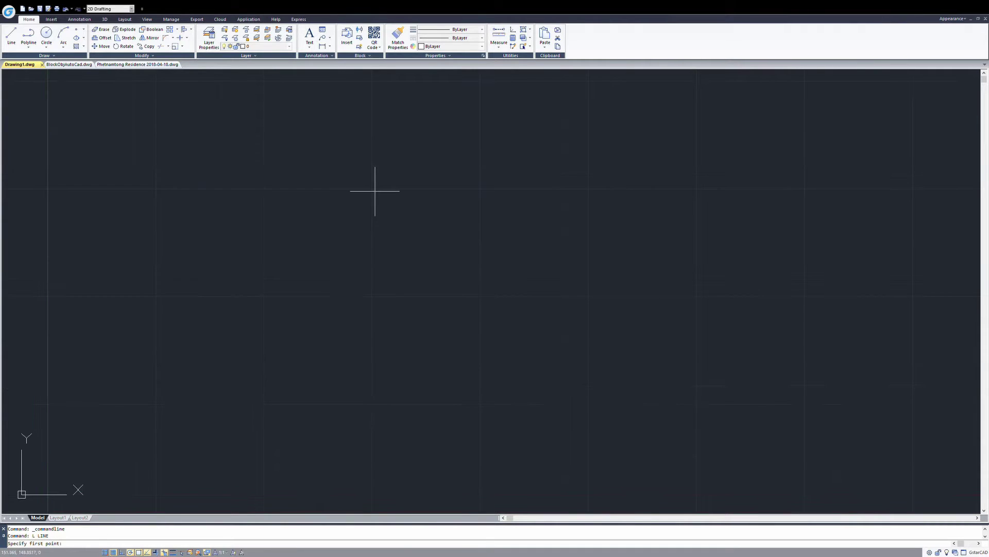
pyautogui.moveTo(372, 189); pyautogui.dragTo(376, 208, button='middle')
pyautogui.press('Escape')
# Draw a closed right triangle from three lines (vertical side, horizontal base, hypotenuse) and window-select it.
pyautogui.write('l')
pyautogui.press('Return')
pyautogui.click(367, 169)
pyautogui.click(367, 340)
pyautogui.click(630, 341)
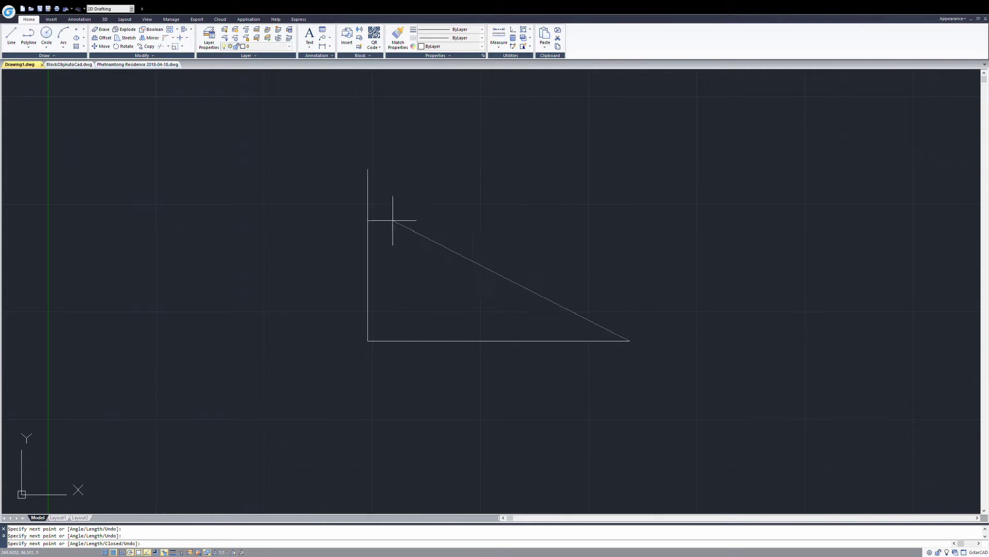
pyautogui.click(365, 169)
pyautogui.press('Escape')
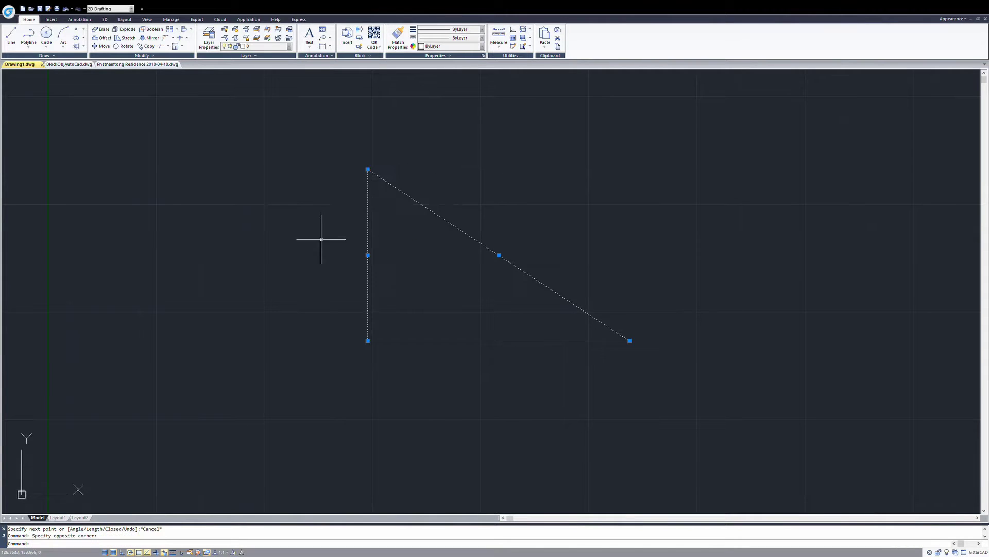
pyautogui.click(323, 145)
pyautogui.click(672, 394)
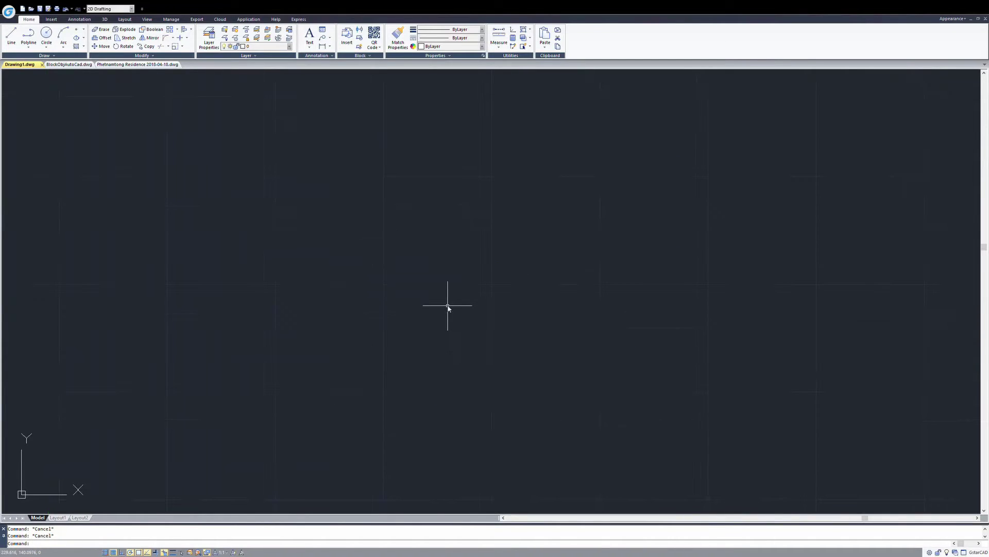
pyautogui.press('Escape')
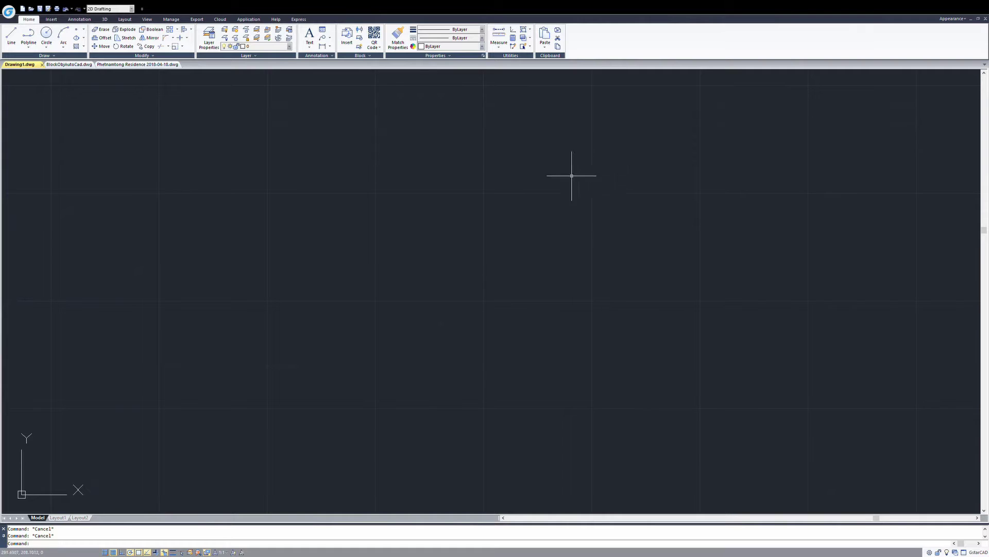
pyautogui.click(556, 179)
# Finish the vertical practice line and draw a practice circle.
pyautogui.click(552, 309)
pyautogui.press('Return')
pyautogui.click(451, 250)
pyautogui.click(501, 251)
pyautogui.press('Return')
pyautogui.press('Escape')
pyautogui.press('Escape')
# Draw a three-vertex practice polyline with PL.
pyautogui.write('pl')
pyautogui.press('Return')
pyautogui.click(275, 187)
pyautogui.click(282, 312)
pyautogui.click(353, 302)
pyautogui.press('Escape')
# Sketch a three-point practice spline with SPL.
pyautogui.write('spl')
pyautogui.press('Return')
pyautogui.click(173, 238)
pyautogui.click(281, 425)
pyautogui.click(374, 139)
pyautogui.press('Return')
# Start and cancel a revision cloud beside the rectangle, then select the tall rectangle.
pyautogui.press('Return')
pyautogui.press('Return')
# Erase the practice sketches, then undo to bring back the erased rectangle.
pyautogui.click(340, 143)
pyautogui.press('Delete')
pyautogui.click(621, 163)
pyautogui.click(425, 283)
pyautogui.press('Delete')
pyautogui.press('Escape')
pyautogui.hotkey('ctrl', 'z')
pyautogui.write('revcloud')
pyautogui.press('Return')
pyautogui.click(588, 373)
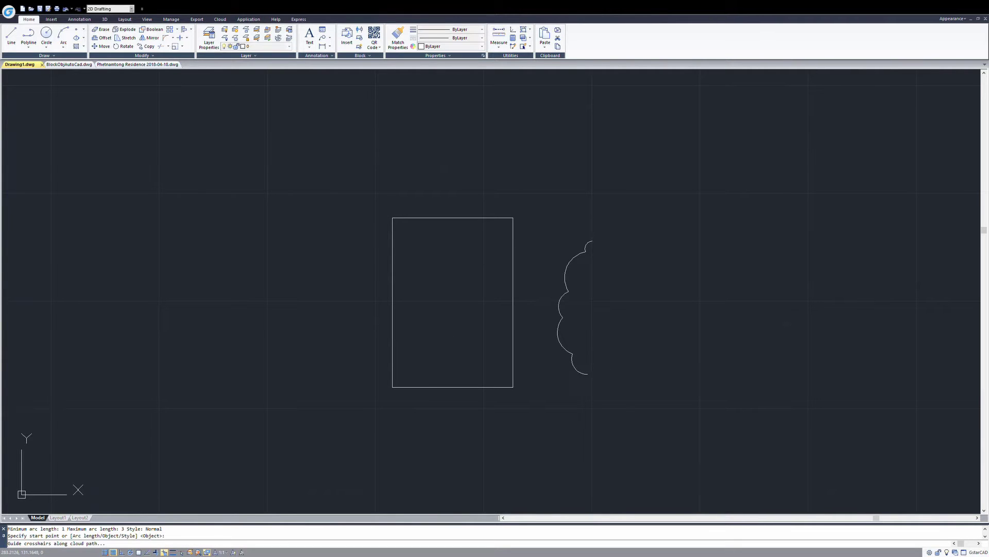
pyautogui.press('Escape')
pyautogui.press('Escape')
pyautogui.moveTo(652, 274); pyautogui.dragTo(574, 282, button='middle')
pyautogui.moveTo(473, 246); pyautogui.dragTo(397, 277)
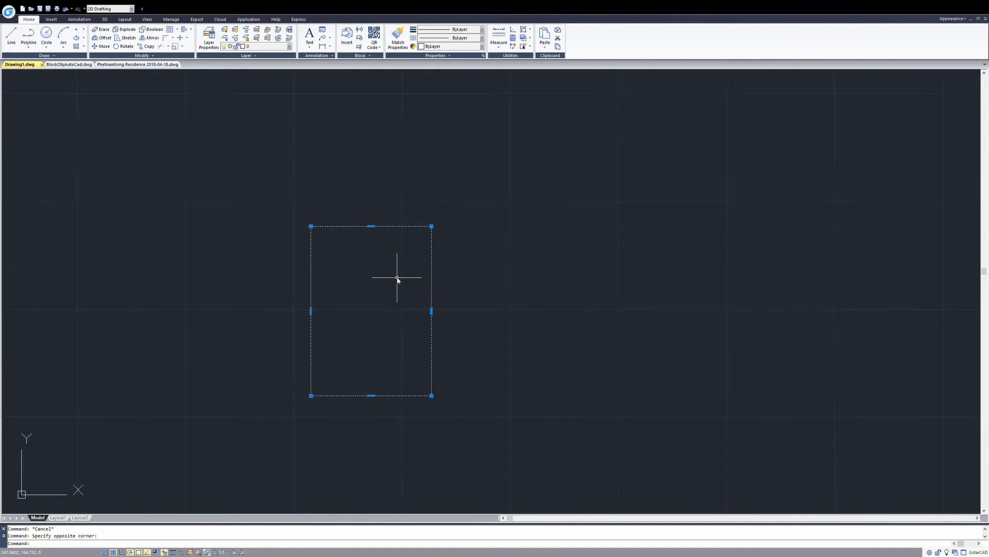
pyautogui.write('o')
pyautogui.press('Return')
pyautogui.press('Return')
# Offset the rectangle inward repeatedly to build a set of nested outlines.
pyautogui.click(409, 254)
pyautogui.scroll(5, 443, 230)
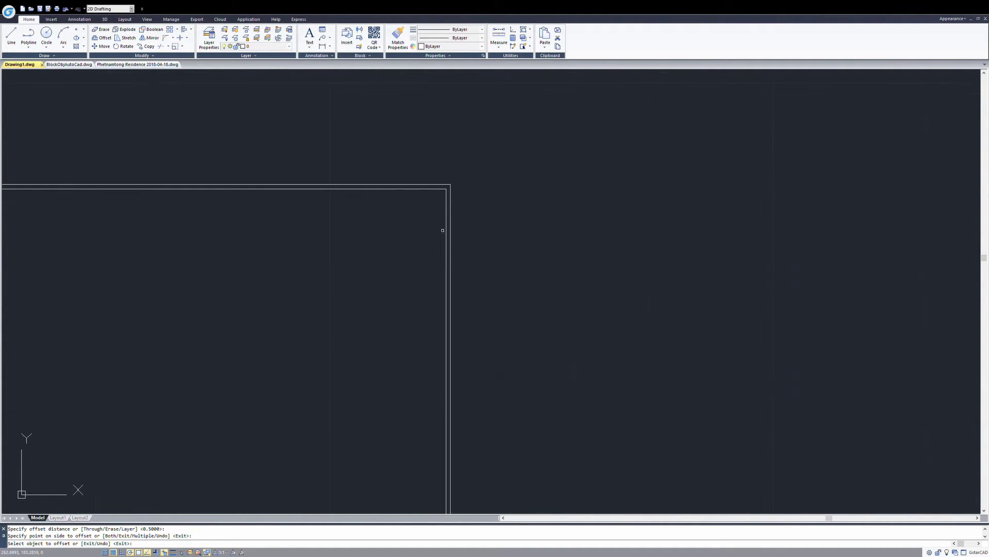
pyautogui.click(446, 227)
pyautogui.click(408, 247)
pyautogui.click(441, 225)
pyautogui.click(397, 261)
pyautogui.click(438, 244)
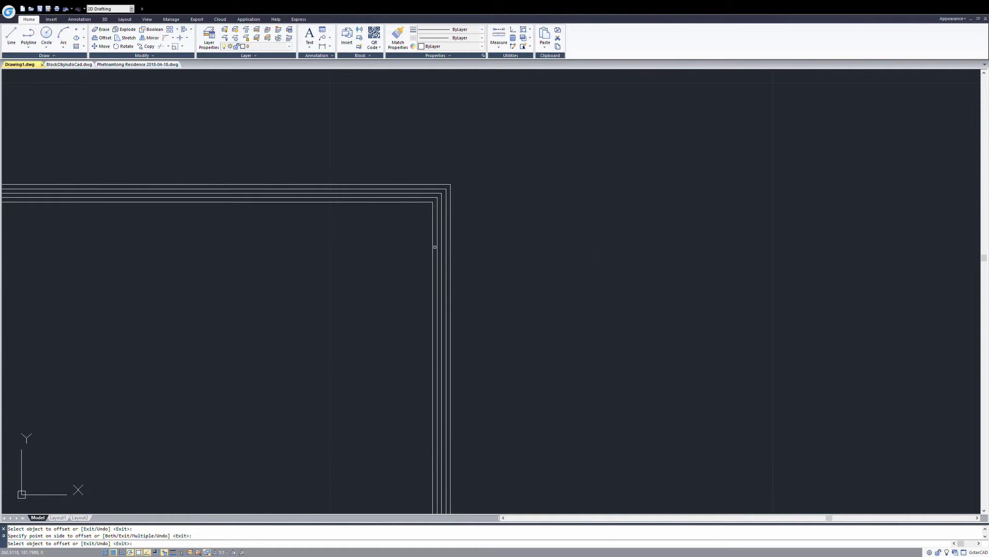
pyautogui.click(437, 246)
pyautogui.click(420, 255)
pyautogui.scroll(4, 431, 249)
pyautogui.click(427, 257)
pyautogui.click(399, 273)
pyautogui.press('Escape')
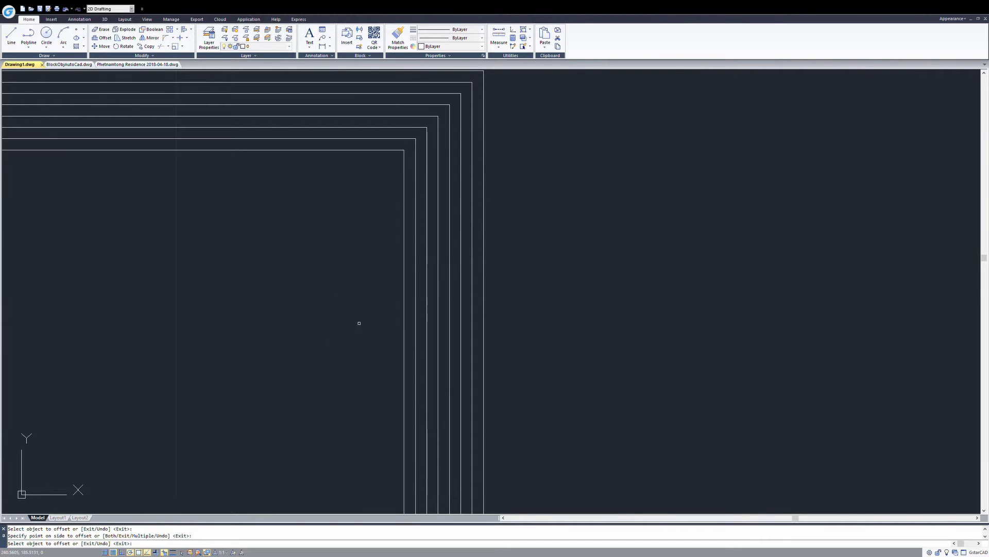
# Draw a horizontal crossbar line from the frame's left side to its right side.
pyautogui.scroll(-3, 399, 297)
pyautogui.moveTo(398, 297); pyautogui.dragTo(452, 277, button='middle')
pyautogui.press('Escape')
pyautogui.press('Escape')
pyautogui.scroll(-2, 452, 276)
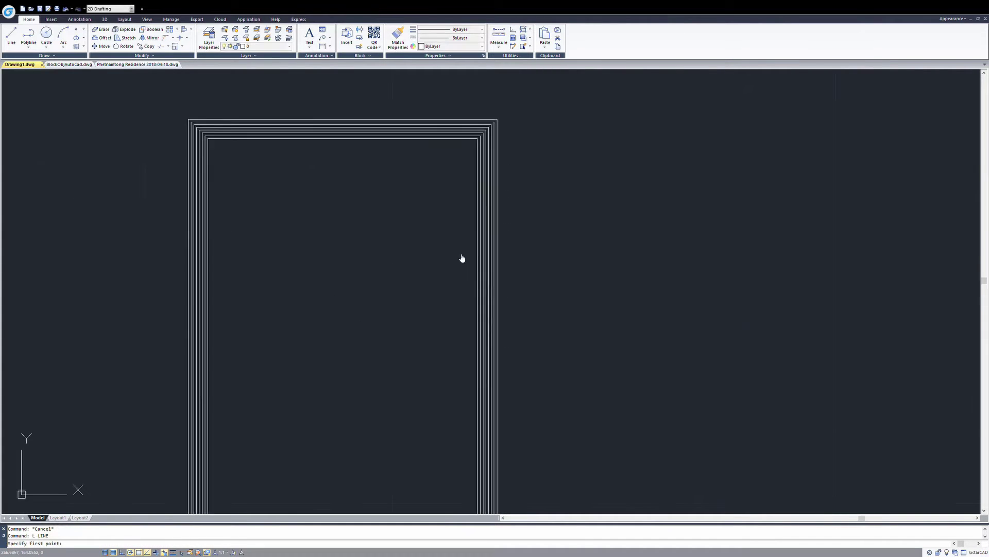
pyautogui.write('l')
pyautogui.press('Return')
pyautogui.click(190, 294)
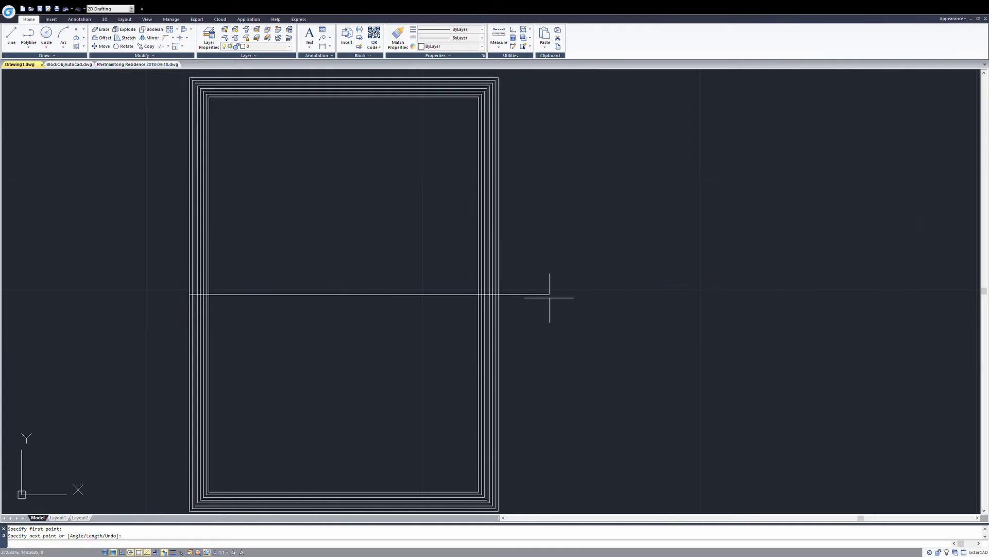
pyautogui.click(550, 294)
pyautogui.press('Escape')
pyautogui.moveTo(567, 273); pyautogui.dragTo(413, 350)
# Trim the crossbar inside the first frame band with TR.
pyautogui.write('tr')
pyautogui.press('Return')
pyautogui.scroll(3, 495, 319)
pyautogui.scroll(3, 481, 294)
pyautogui.scroll(-2, 453, 309)
pyautogui.scroll(-1, 388, 279)
pyautogui.scroll(2, 392, 288)
pyautogui.scroll(2, 433, 302)
pyautogui.scroll(4, 398, 250)
pyautogui.scroll(-3, 355, 304)
pyautogui.scroll(2, 352, 282)
pyautogui.click(369, 201)
pyautogui.scroll(-3, 342, 236)
pyautogui.scroll(3, 318, 212)
# Trim the remaining crossbar pieces inside the frame bands using a crossing window.
pyautogui.click(250, 212)
pyautogui.scroll(-4, 204, 269)
pyautogui.scroll(3, 354, 210)
pyautogui.scroll(2, 353, 210)
pyautogui.click(366, 228)
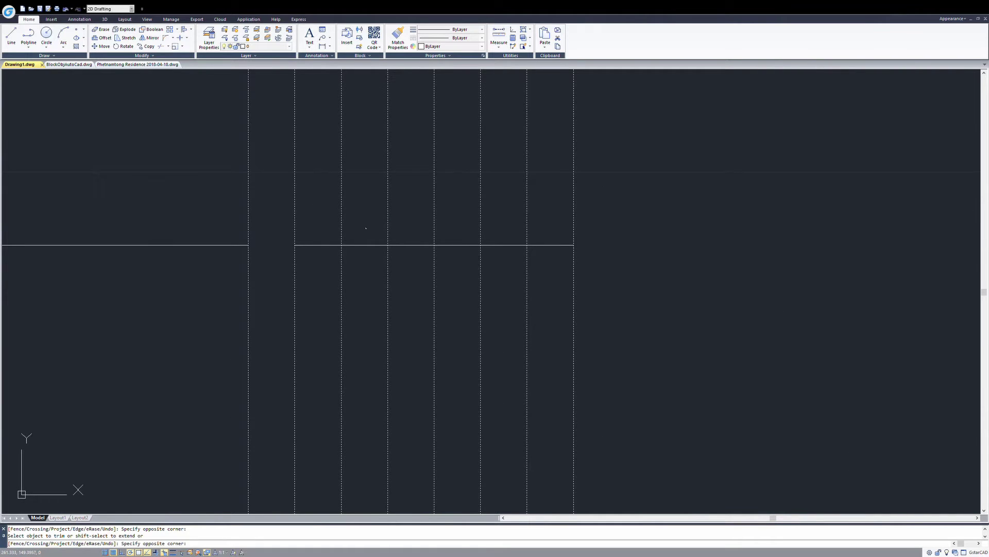
pyautogui.click(460, 258)
pyautogui.press('Escape')
pyautogui.press('Escape')
# Reframe the view over the frame and select the trimmed horizontal crossbar.
pyautogui.scroll(-3, 541, 261)
pyautogui.moveTo(541, 261); pyautogui.dragTo(561, 287, button='middle')
pyautogui.scroll(-5, 561, 287)
pyautogui.scroll(2, 448, 256)
pyautogui.moveTo(454, 255); pyautogui.dragTo(748, 292)
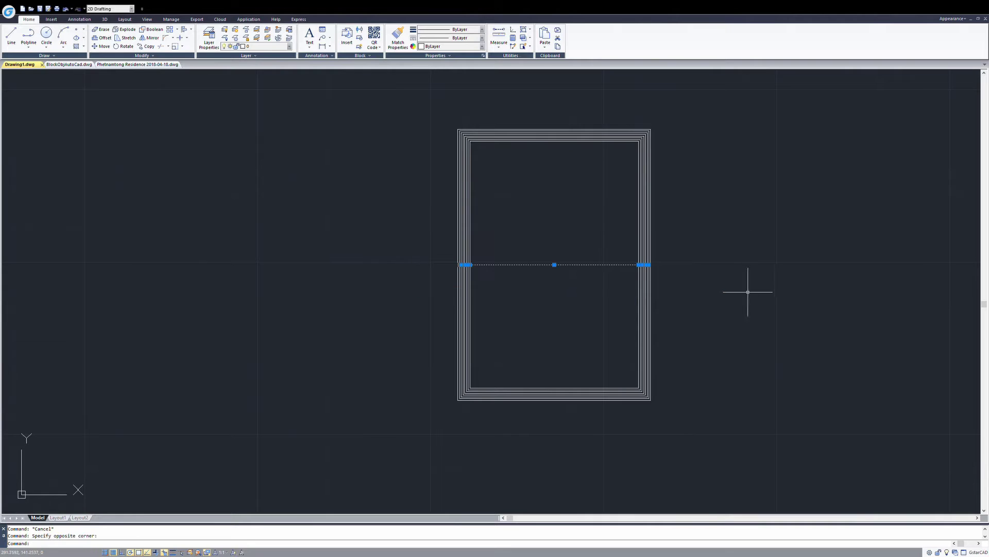
pyautogui.scroll(4, 719, 286)
# Copy the crossbar to positions below and above the original with CO.
pyautogui.write('co')
pyautogui.press('Return')
pyautogui.click(673, 229)
pyautogui.click(674, 268)
pyautogui.click(673, 167)
pyautogui.press('Escape')
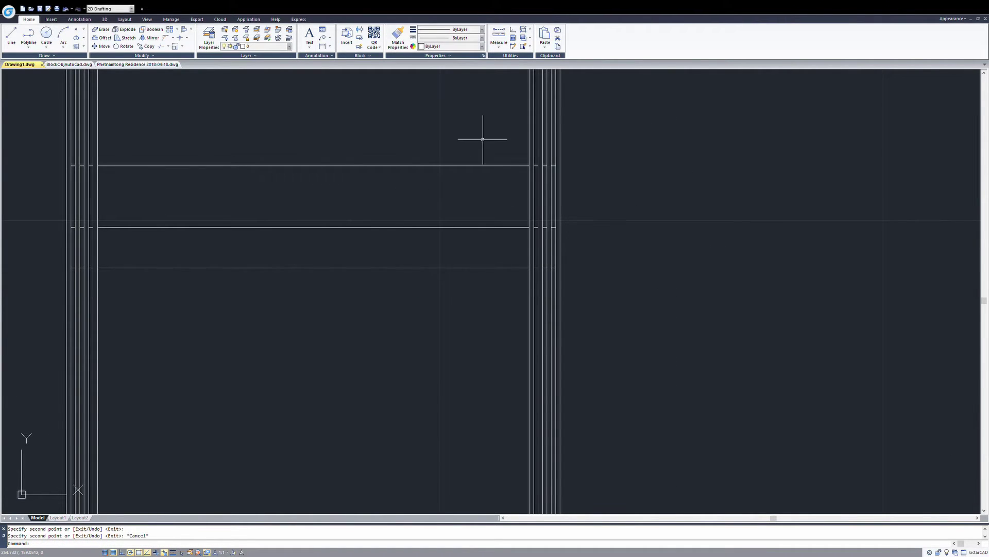
# Window-select the copied horizontal lines to check them, then clear the selection.
pyautogui.click(40, 153)
pyautogui.click(675, 201)
pyautogui.press('Escape')
pyautogui.click(23, 146)
pyautogui.click(663, 199)
pyautogui.click(33, 262)
pyautogui.click(636, 280)
pyautogui.press('Escape')
pyautogui.press('Escape')
# Look at the paper layout sheets, return to the Model tab and reframe the strips.
pyautogui.scroll(-2, 340, 242)
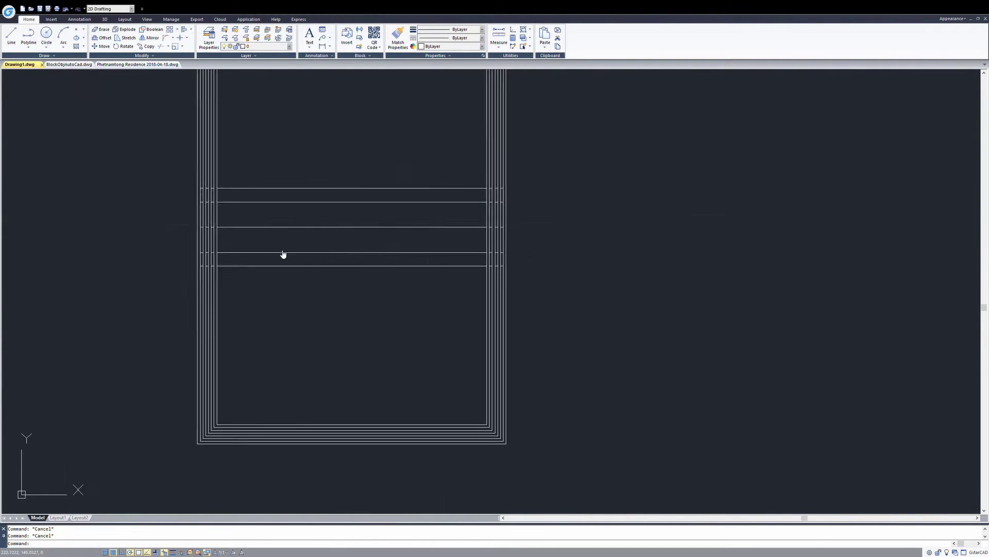
pyautogui.moveTo(254, 254); pyautogui.dragTo(343, 239, button='middle')
pyautogui.moveTo(303, 277); pyautogui.dragTo(211, 281, button='middle')
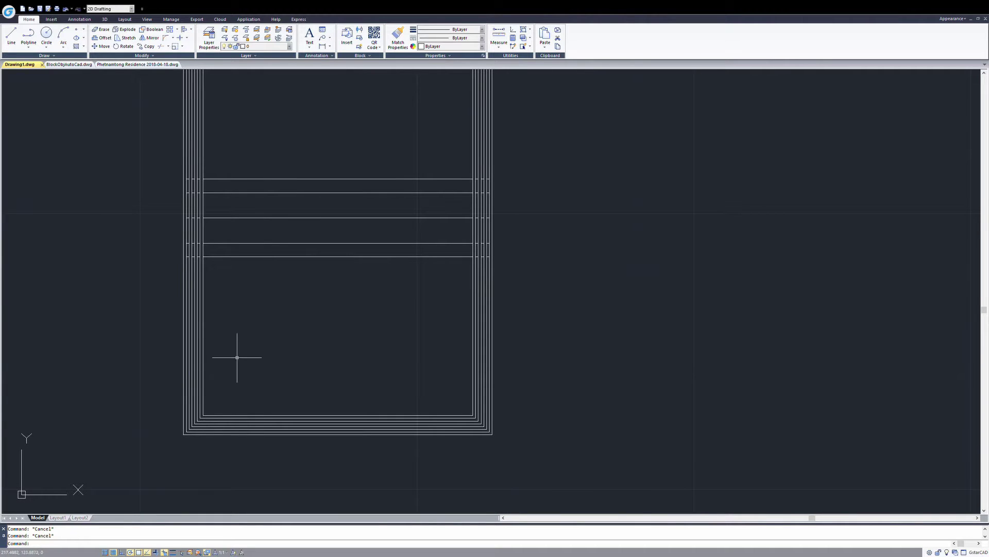
pyautogui.click(63, 516)
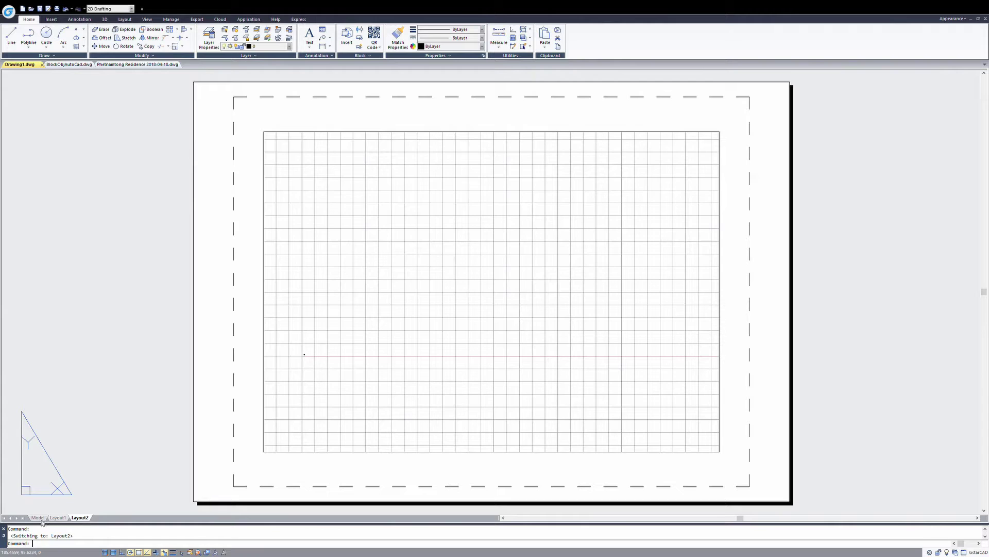
pyautogui.click(38, 517)
pyautogui.click(53, 518)
pyautogui.click(37, 517)
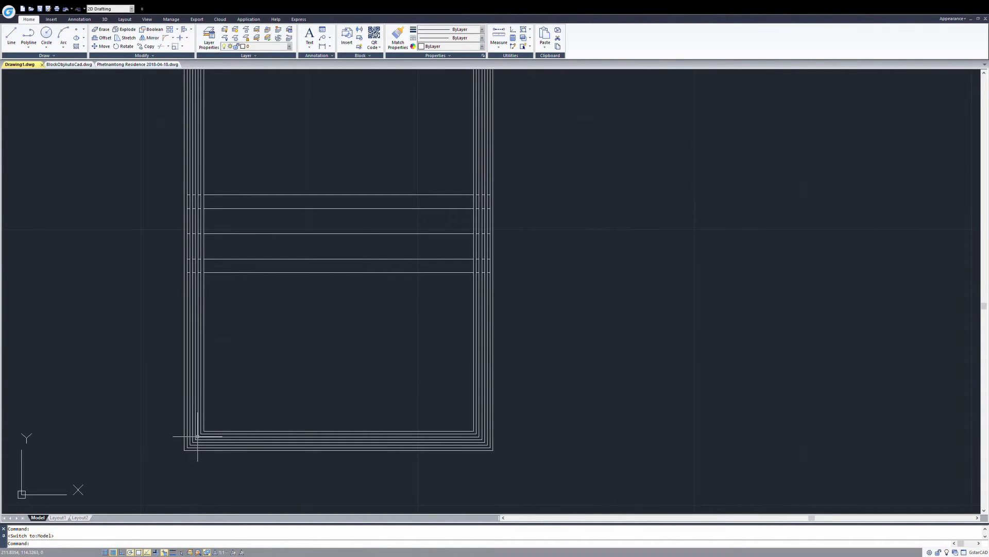
pyautogui.scroll(-5, 365, 309)
pyautogui.scroll(2, 386, 320)
pyautogui.scroll(6, 398, 309)
pyautogui.moveTo(405, 280); pyautogui.dragTo(381, 238, button='middle')
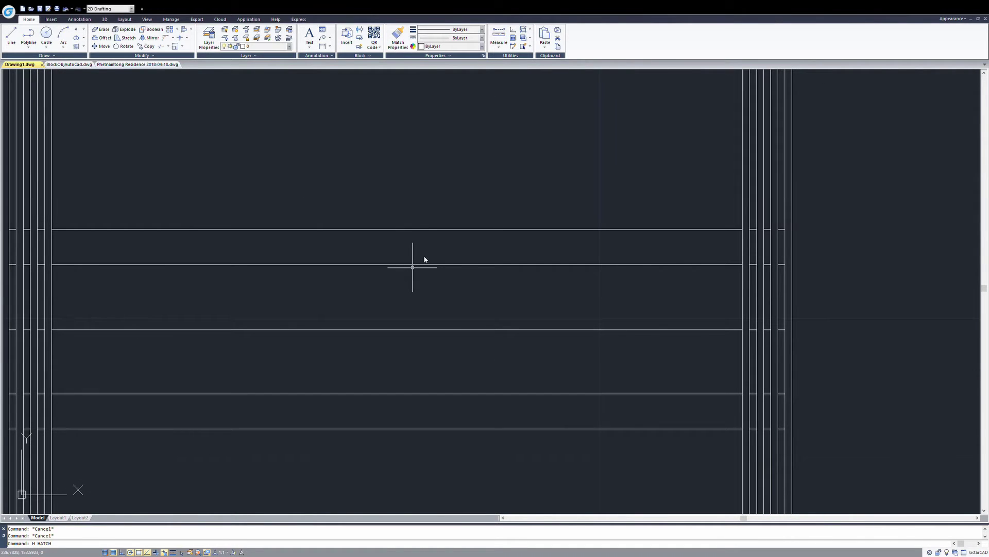
# Fill the two horizontal strips across the frame with solid white hatch.
pyautogui.click(420, 252)
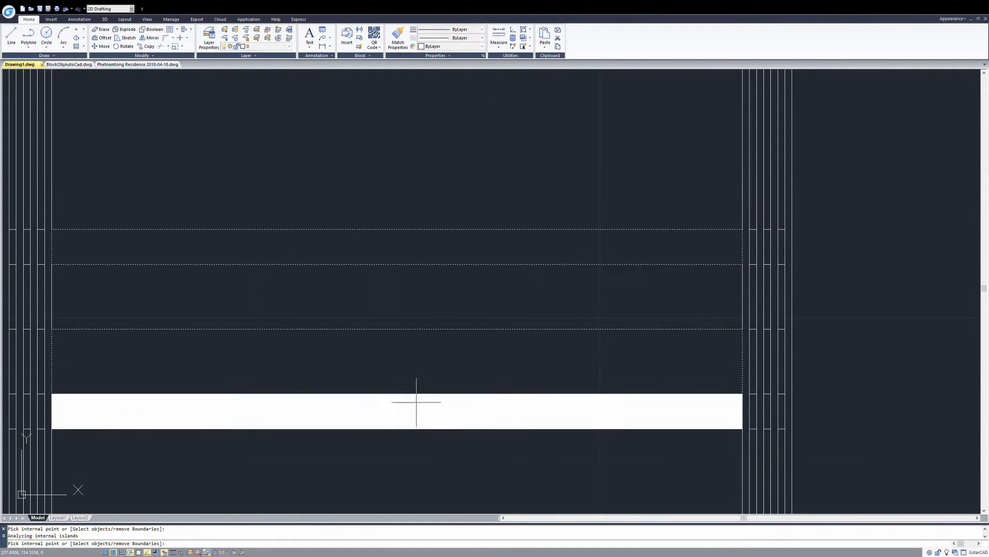
pyautogui.click(420, 409)
pyautogui.press('Return')
pyautogui.scroll(-1, 438, 394)
pyautogui.scroll(-3, 417, 314)
pyautogui.press('Escape')
pyautogui.press('Escape')
# Fill the small slot cells in the frame's side bands with the same white hatch.
pyautogui.scroll(5, 508, 246)
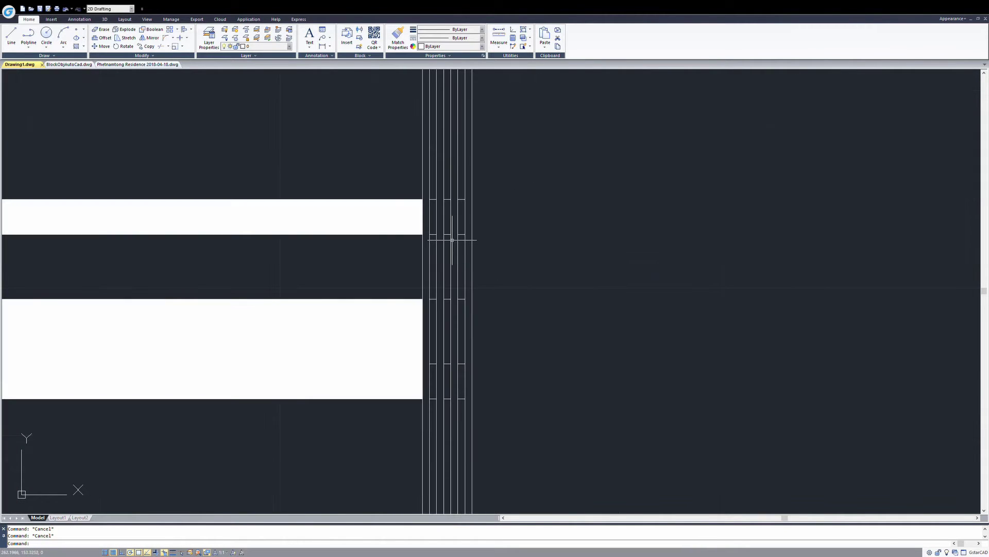
pyautogui.scroll(2, 430, 216)
pyautogui.click(435, 216)
pyautogui.click(481, 217)
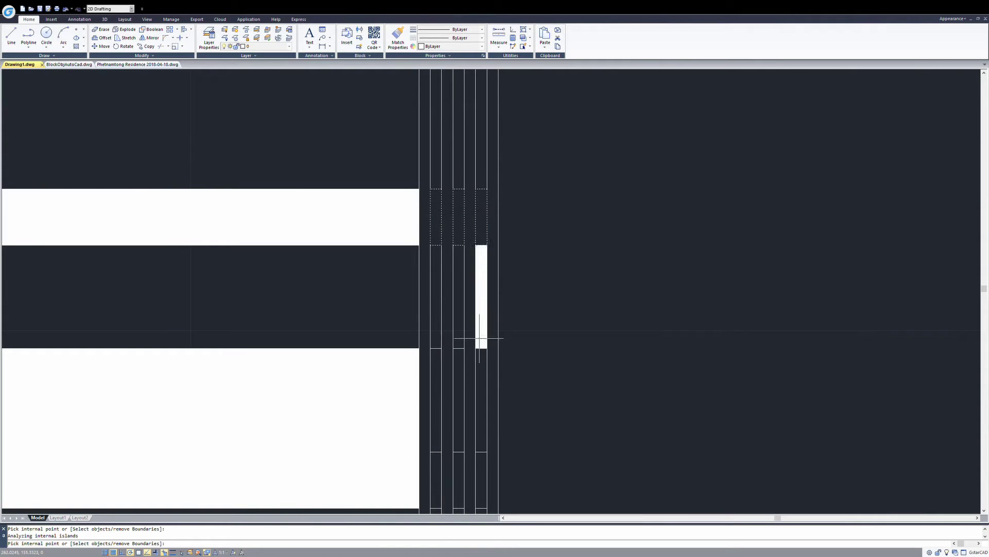
pyautogui.click(481, 391)
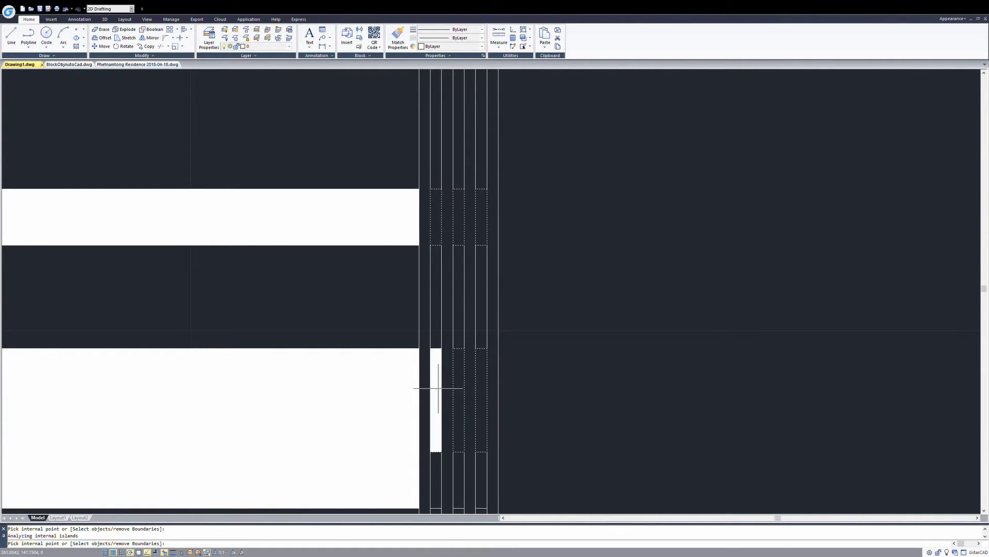
pyautogui.moveTo(437, 386); pyautogui.dragTo(441, 237, button='middle')
pyautogui.scroll(3, 427, 281)
pyautogui.press('Return')
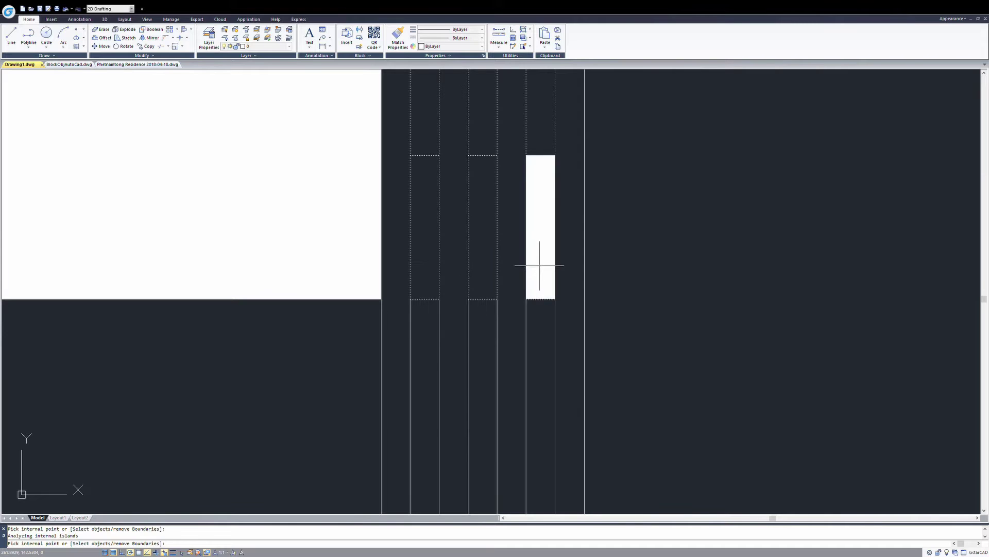
pyautogui.scroll(-3, 463, 261)
pyautogui.scroll(-3, 462, 262)
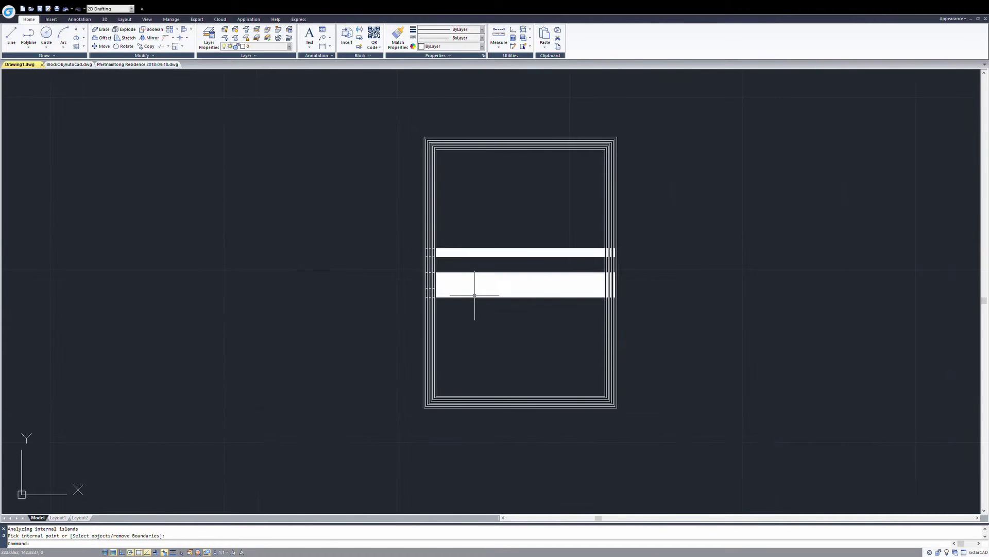
pyautogui.scroll(2, 475, 287)
pyautogui.press('Escape')
pyautogui.press('Escape')
# Window-select the whole banded frame to check it, then deselect and pan it lower left.
pyautogui.moveTo(457, 304); pyautogui.dragTo(283, 215, button='middle')
pyautogui.moveTo(442, 202); pyautogui.dragTo(338, 238, button='middle')
pyautogui.scroll(-3, 386, 283)
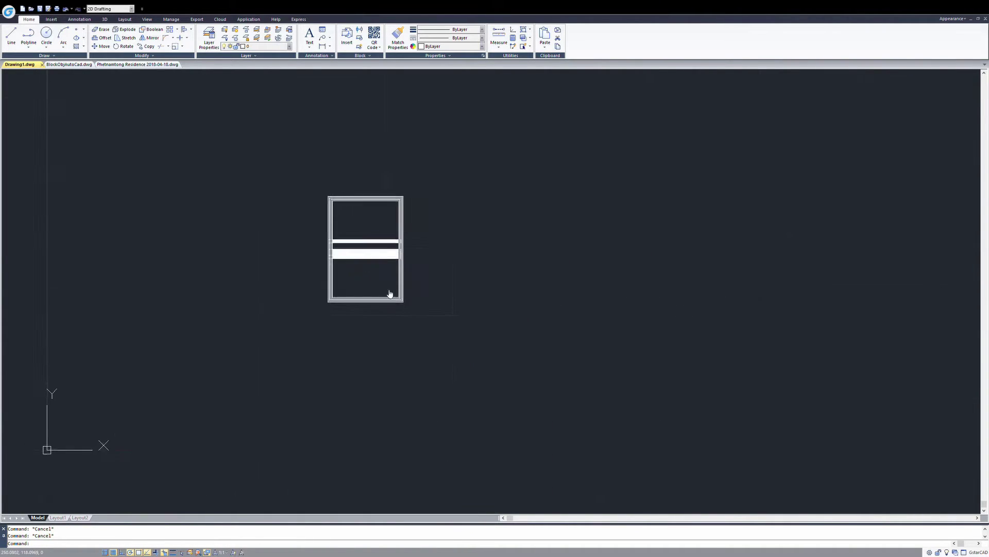
pyautogui.scroll(2, 386, 283)
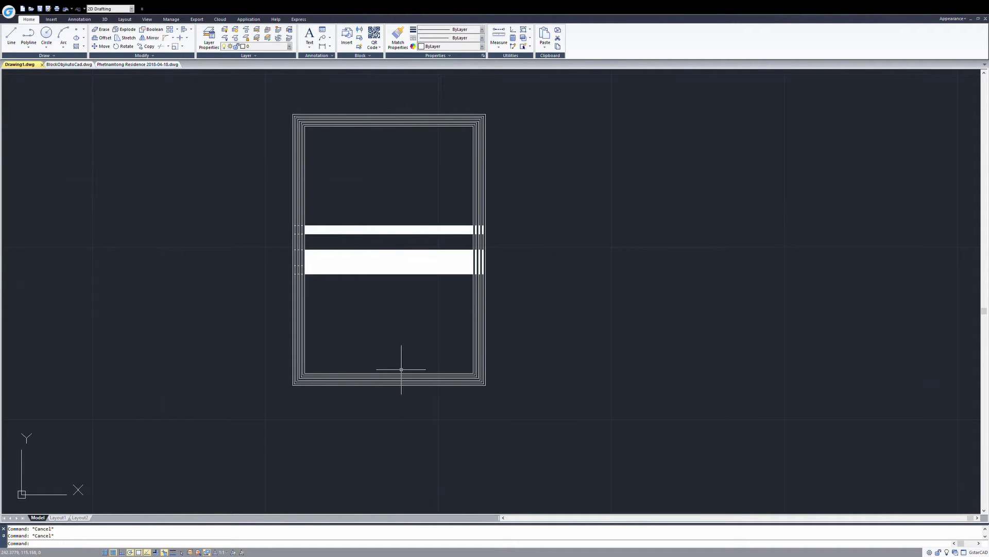
pyautogui.moveTo(350, 85); pyautogui.dragTo(238, 188)
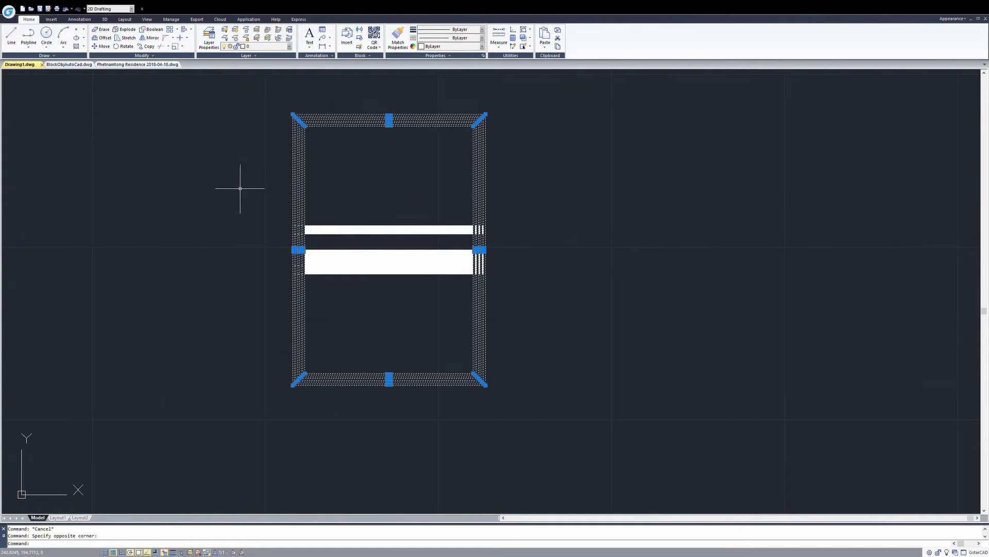
pyautogui.press('Escape')
pyautogui.moveTo(424, 170); pyautogui.dragTo(324, 226, button='middle')
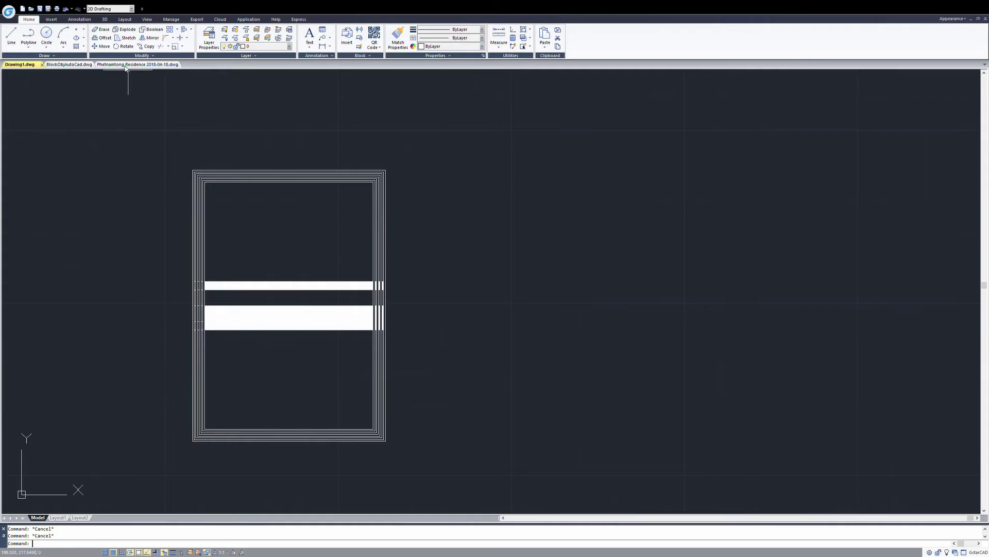
# Switch to the Phetnamtong Residence drawing and zoom around its plan.
pyautogui.click(126, 69)
pyautogui.scroll(-3, 356, 319)
pyautogui.scroll(3, 356, 319)
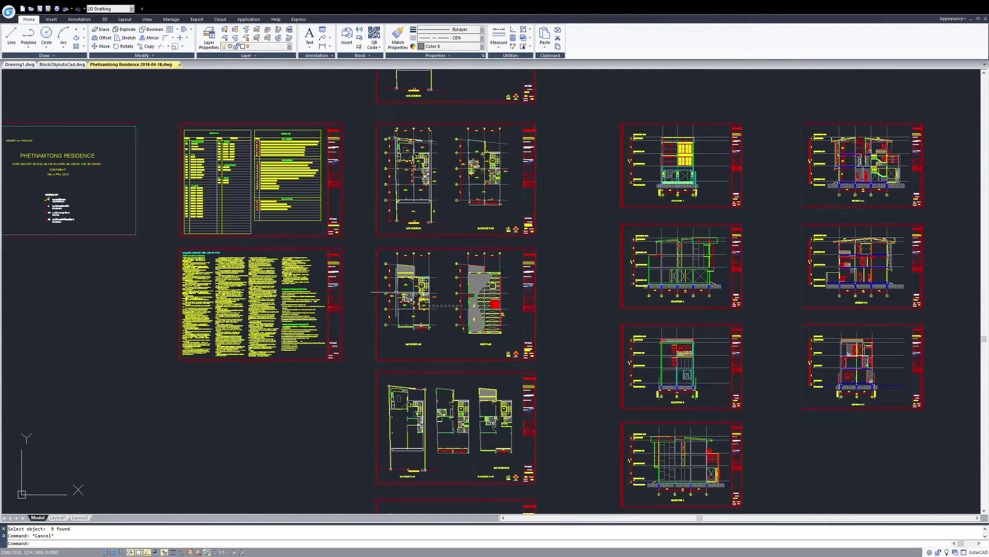
pyautogui.scroll(2, 413, 361)
pyautogui.scroll(1, 428, 310)
pyautogui.scroll(5, 438, 214)
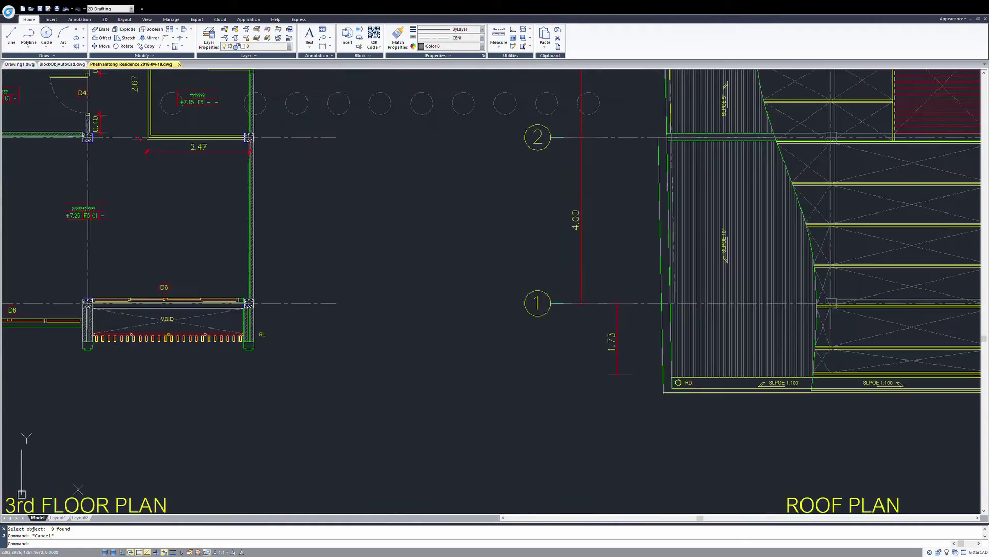
pyautogui.scroll(2, 463, 198)
pyautogui.moveTo(463, 198); pyautogui.dragTo(250, 238)
pyautogui.press('Escape')
pyautogui.moveTo(161, 435); pyautogui.dragTo(271, 305, button='middle')
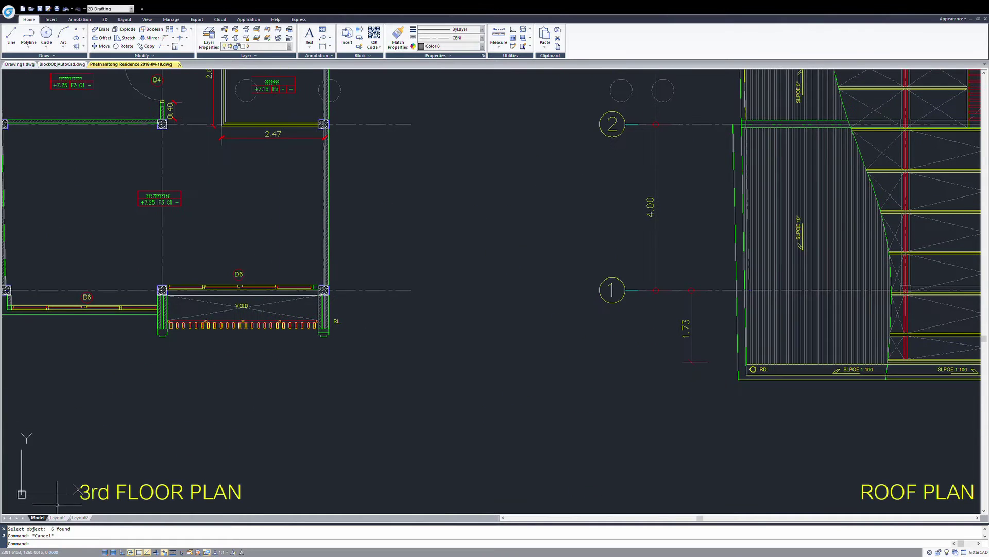
# Toggle between the Model, Layout1 and Layout2 tabs, ending in model space.
pyautogui.click(57, 517)
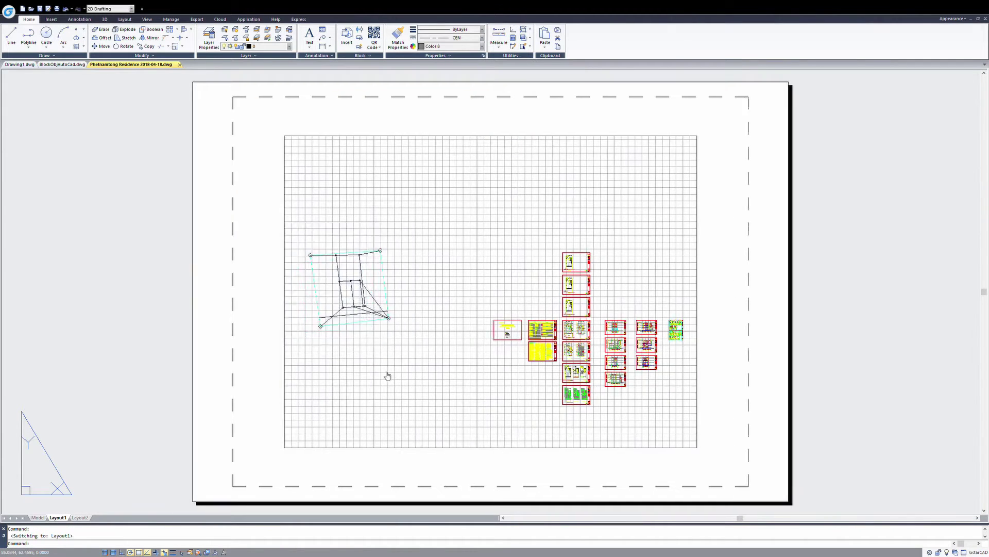
pyautogui.moveTo(402, 362); pyautogui.dragTo(298, 372, button='middle')
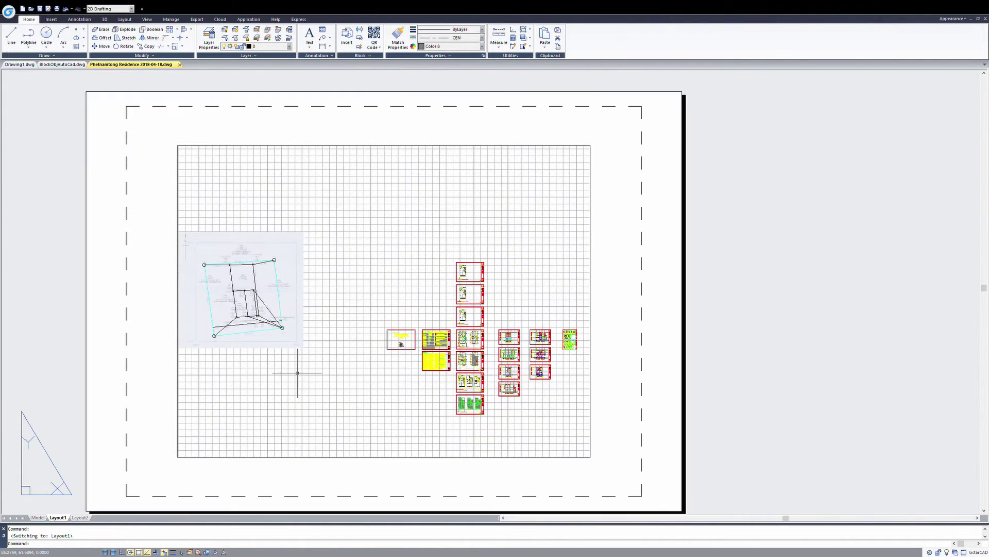
pyautogui.click(39, 517)
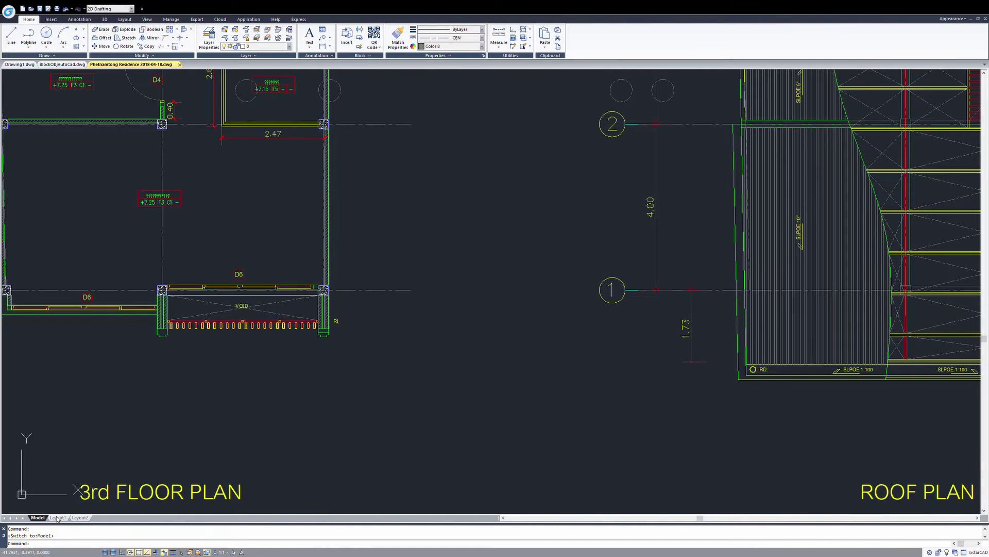
pyautogui.click(56, 517)
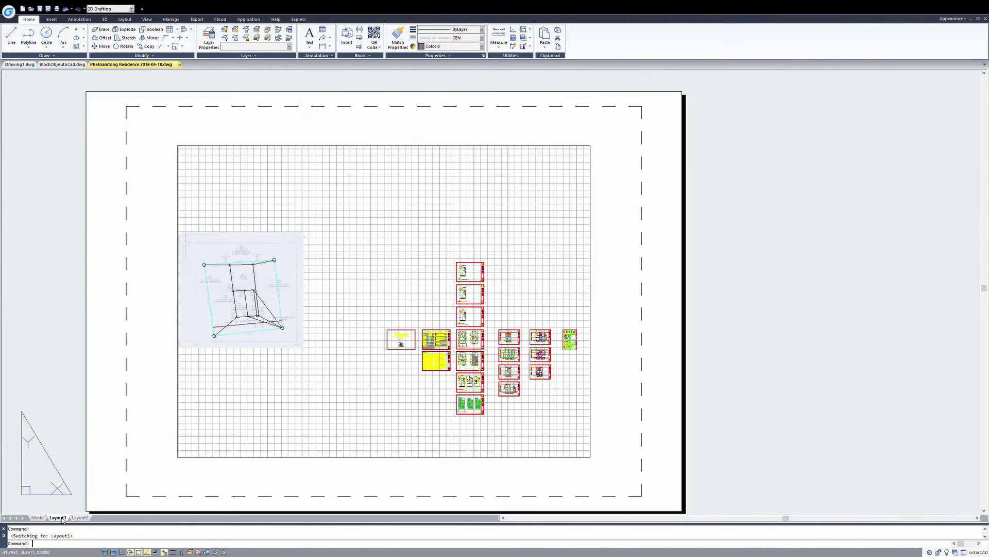
pyautogui.click(40, 517)
pyautogui.click(41, 518)
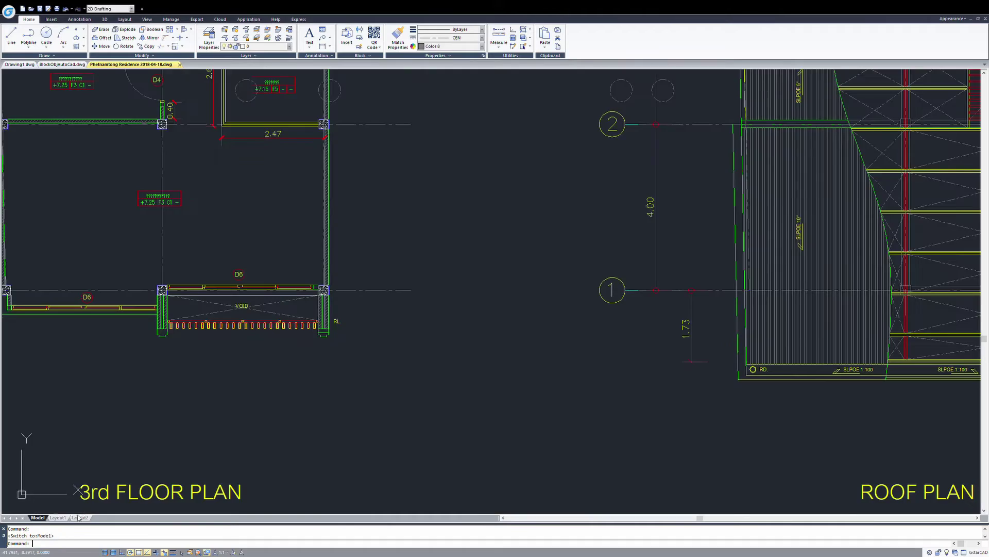
pyautogui.click(80, 518)
pyautogui.click(39, 517)
# Zoom into the floor-plan staircase and pick its first region to hatch.
pyautogui.scroll(-5, 346, 303)
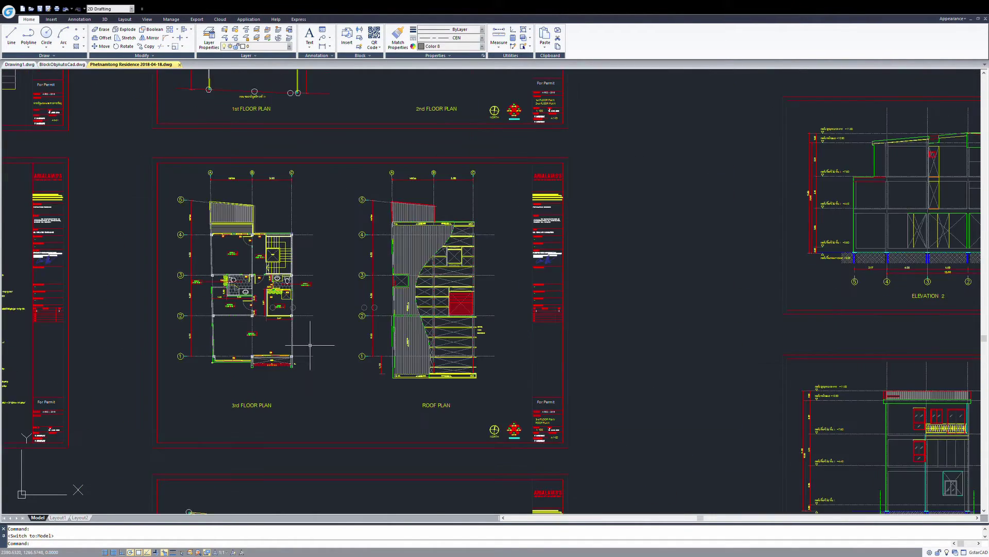
pyautogui.scroll(2, 320, 346)
pyautogui.scroll(3, 196, 311)
pyautogui.moveTo(269, 379)
pyautogui.mouseDown(button='middle')
pyautogui.moveTo(323, 310)
pyautogui.moveTo(338, 373)
pyautogui.moveTo(289, 340)
pyautogui.mouseUp(button='middle')
pyautogui.scroll(-3, 338, 296)
pyautogui.scroll(2, 309, 309)
pyautogui.scroll(3, 368, 275)
pyautogui.scroll(2, 369, 274)
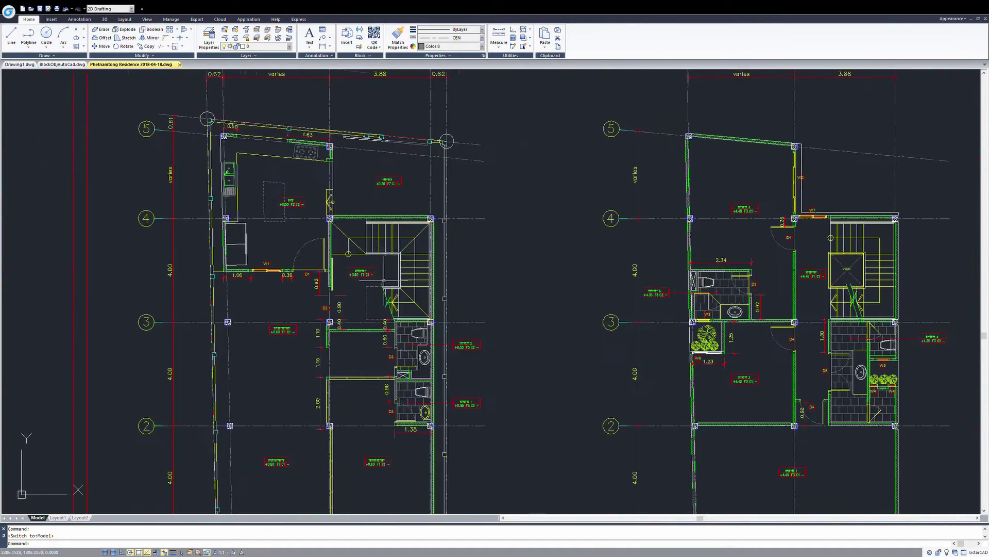
pyautogui.scroll(3, 386, 281)
pyautogui.scroll(2, 343, 294)
pyautogui.scroll(4, 395, 238)
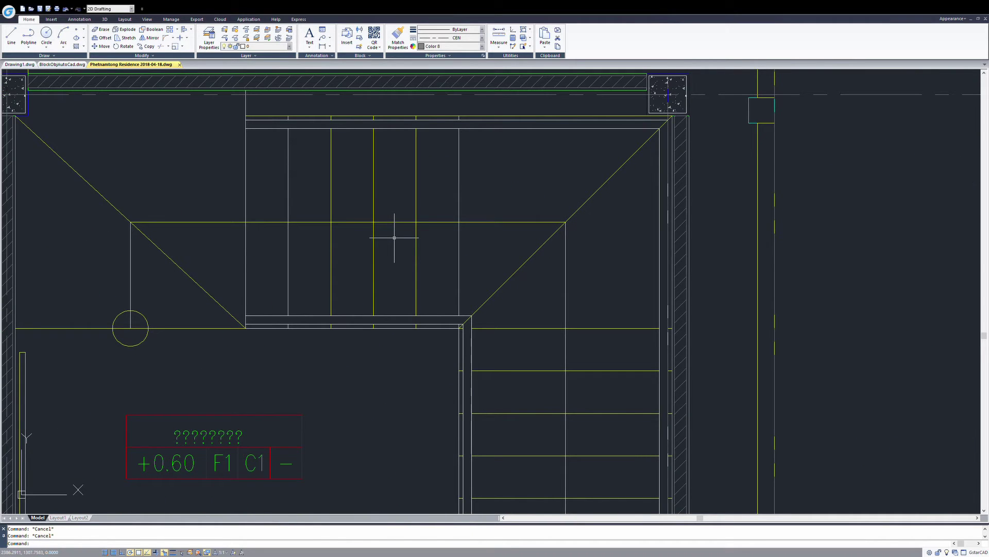
pyautogui.click(395, 268)
# Add the remaining stair regions, including the triangular one, and apply the grey hatch.
pyautogui.click(395, 175)
pyautogui.click(438, 175)
pyautogui.click(438, 268)
pyautogui.click(596, 265)
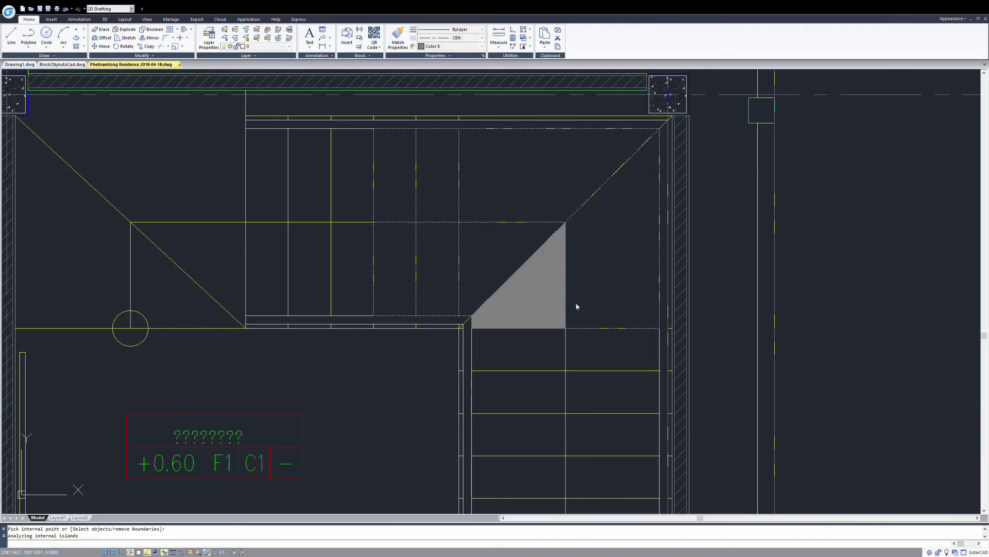
pyautogui.press('Return')
# Pan and zoom onto the Section B-B sheet, cancelling the pending hatch command.
pyautogui.scroll(-6, 554, 268)
pyautogui.scroll(-2, 554, 268)
pyautogui.scroll(-3, 554, 267)
pyautogui.scroll(3, 386, 277)
pyautogui.scroll(2, 452, 265)
pyautogui.scroll(3, 452, 265)
pyautogui.moveTo(310, 223); pyautogui.dragTo(134, 206, button='middle')
pyautogui.moveTo(515, 217); pyautogui.dragTo(644, 206, button='middle')
pyautogui.scroll(4, 644, 206)
pyautogui.scroll(4, 362, 231)
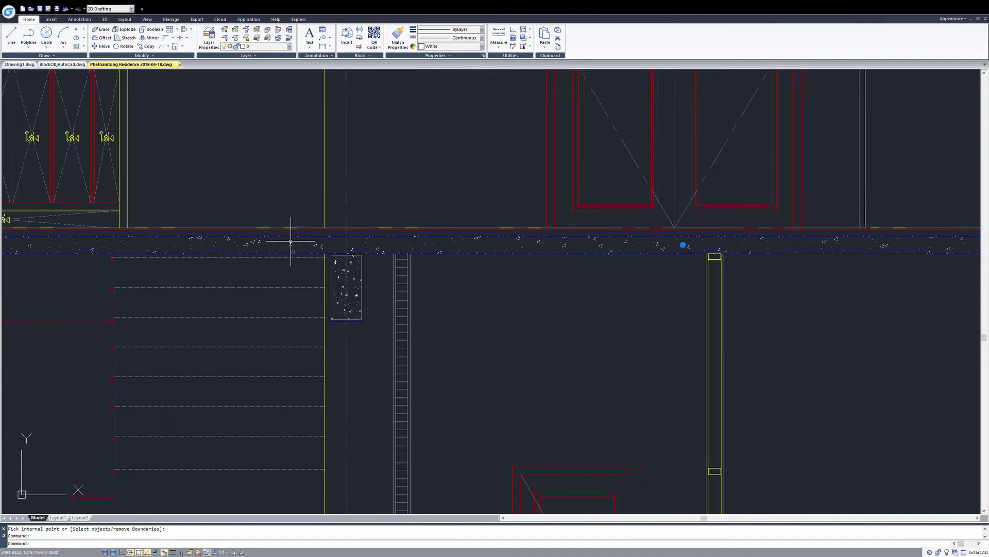
pyautogui.press('Escape')
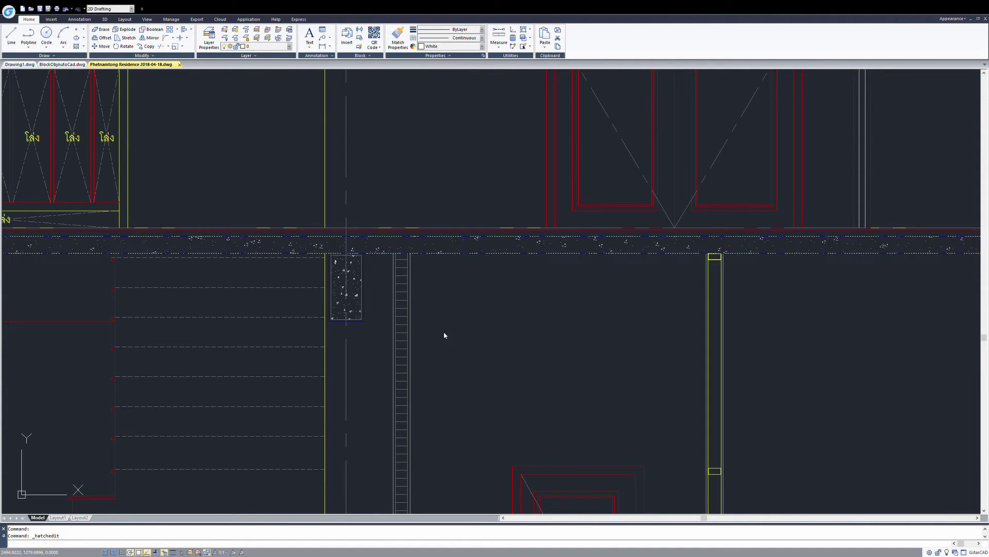
pyautogui.press('Escape')
# Zoom and pan across the Section B-B sheet and around Section C-C.
pyautogui.scroll(-3, 479, 299)
pyautogui.scroll(-3, 472, 324)
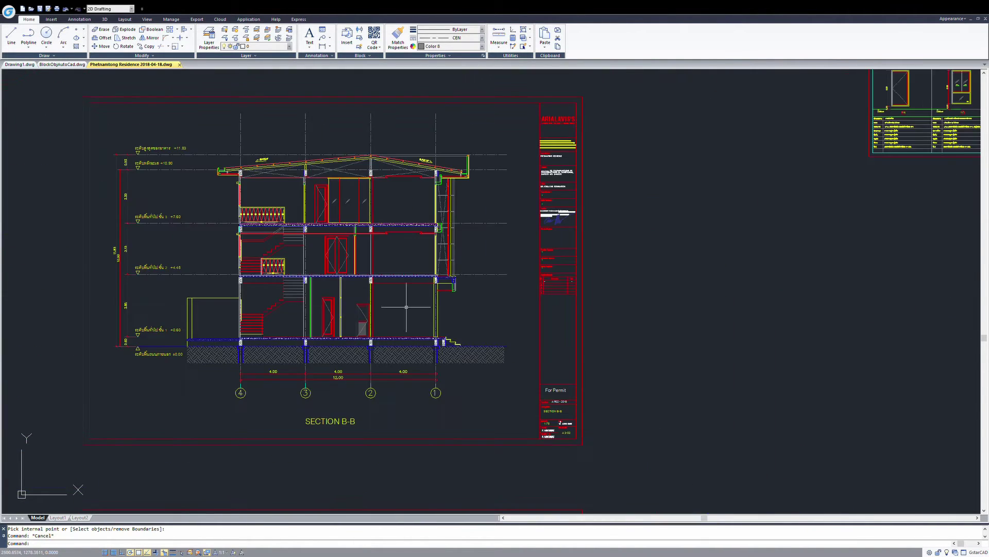
pyautogui.scroll(-3, 481, 302)
pyautogui.moveTo(494, 361); pyautogui.dragTo(508, 268, button='middle')
pyautogui.scroll(5, 507, 310)
pyautogui.moveTo(507, 311)
pyautogui.mouseDown(button='middle')
pyautogui.moveTo(451, 360)
pyautogui.moveTo(454, 407)
pyautogui.mouseUp(button='middle')
pyautogui.scroll(3, 464, 258)
pyautogui.scroll(3, 483, 239)
pyautogui.scroll(-3, 484, 239)
pyautogui.scroll(-3, 483, 240)
pyautogui.scroll(2, 463, 261)
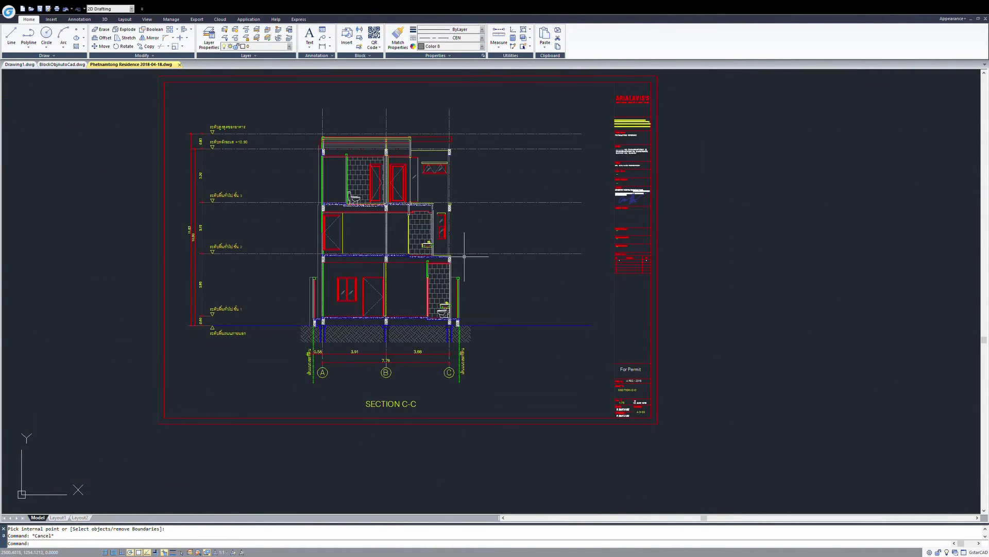
pyautogui.scroll(2, 464, 261)
pyautogui.moveTo(464, 260); pyautogui.dragTo(517, 277, button='middle')
pyautogui.scroll(-3, 323, 336)
# Pan over the floor-plan and title sheets, then return to Drawing1.dwg.
pyautogui.moveTo(320, 354); pyautogui.dragTo(501, 304, button='middle')
pyautogui.scroll(-3, 385, 306)
pyautogui.moveTo(244, 324); pyautogui.dragTo(453, 308, button='middle')
pyautogui.moveTo(415, 251); pyautogui.dragTo(297, 515, button='middle')
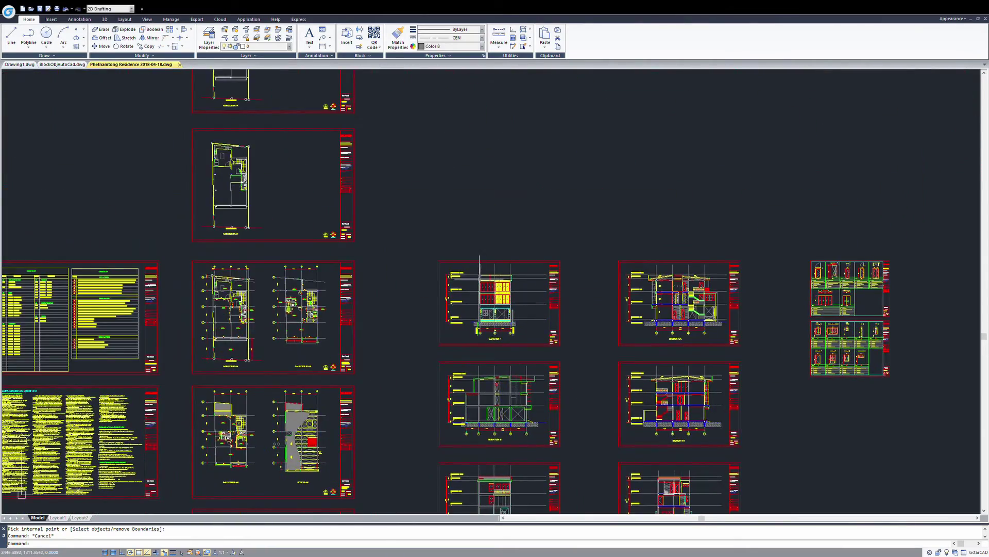
pyautogui.moveTo(304, 260); pyautogui.dragTo(422, 317, button='middle')
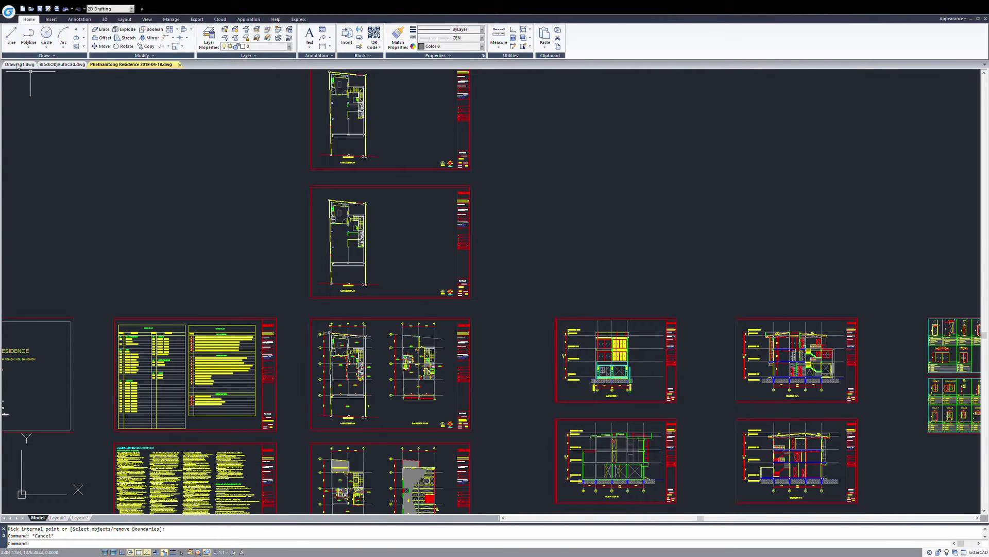
pyautogui.click(19, 65)
pyautogui.moveTo(345, 216); pyautogui.dragTo(419, 261, button='middle')
# Draw a small trial circle inside the nested rectangles with the C command.
pyautogui.scroll(4, 420, 260)
pyautogui.scroll(4, 508, 230)
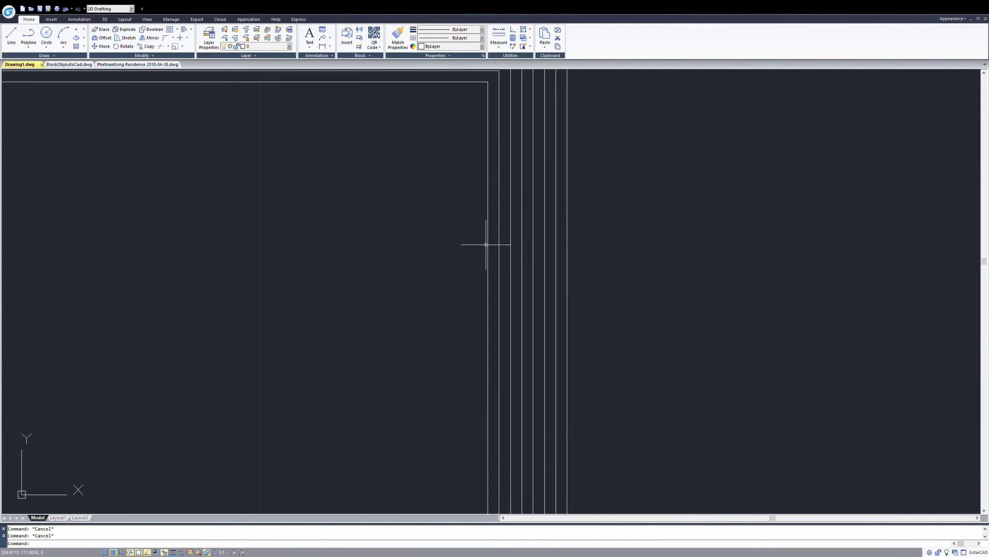
pyautogui.write('c')
pyautogui.press('Return')
pyautogui.moveTo(397, 272); pyautogui.dragTo(579, 283, button='middle')
pyautogui.scroll(-2, 391, 270)
pyautogui.moveTo(391, 269); pyautogui.dragTo(419, 300, button='middle')
pyautogui.scroll(2, 419, 300)
pyautogui.click(332, 284)
pyautogui.press('Return')
pyautogui.press('Escape')
# Copy the circle 12 units to the right.
pyautogui.moveTo(343, 264); pyautogui.dragTo(319, 309)
pyautogui.press('Escape')
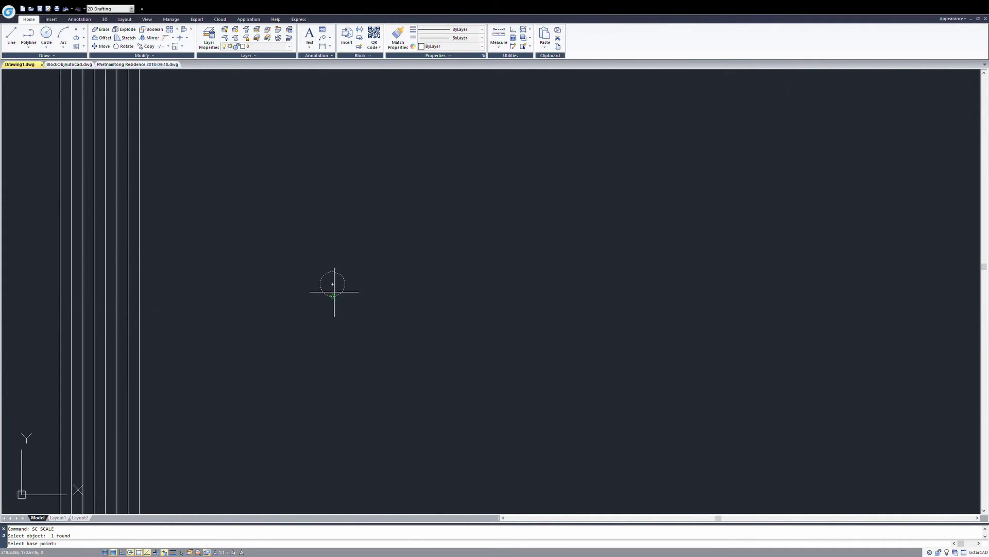
pyautogui.moveTo(349, 265); pyautogui.dragTo(320, 309)
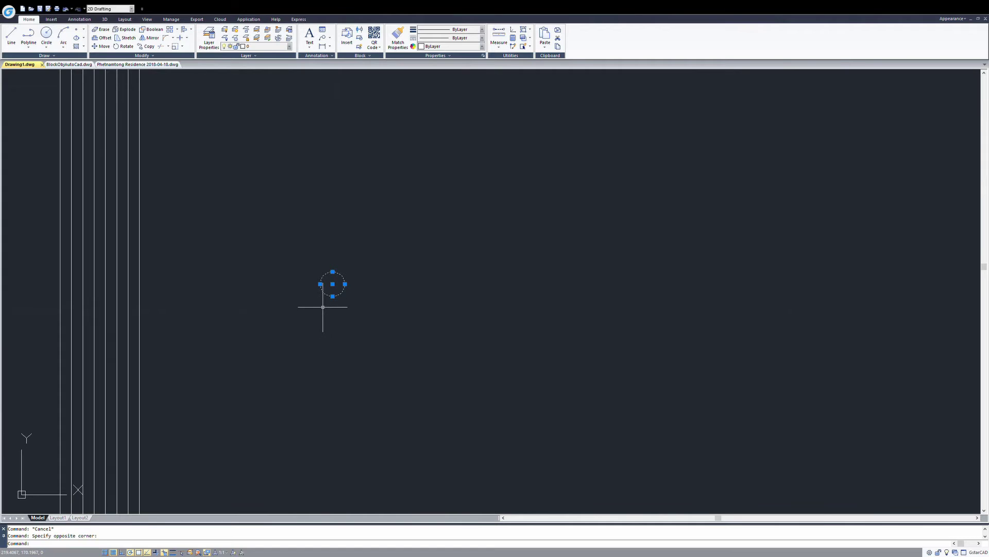
pyautogui.write('co')
pyautogui.press('Return')
pyautogui.click(349, 253)
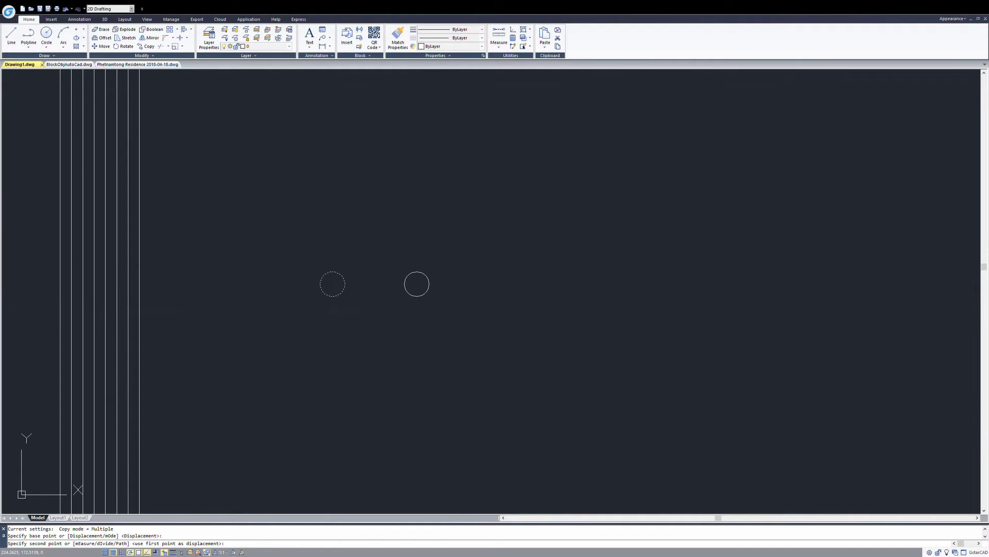
pyautogui.write('a')
pyautogui.press('Return')
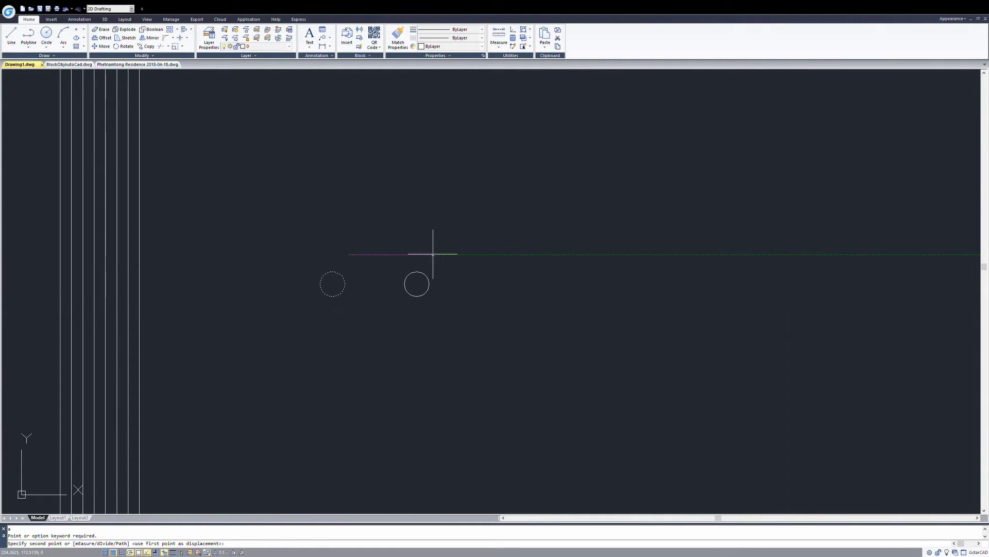
pyautogui.write('12')
pyautogui.press('Return')
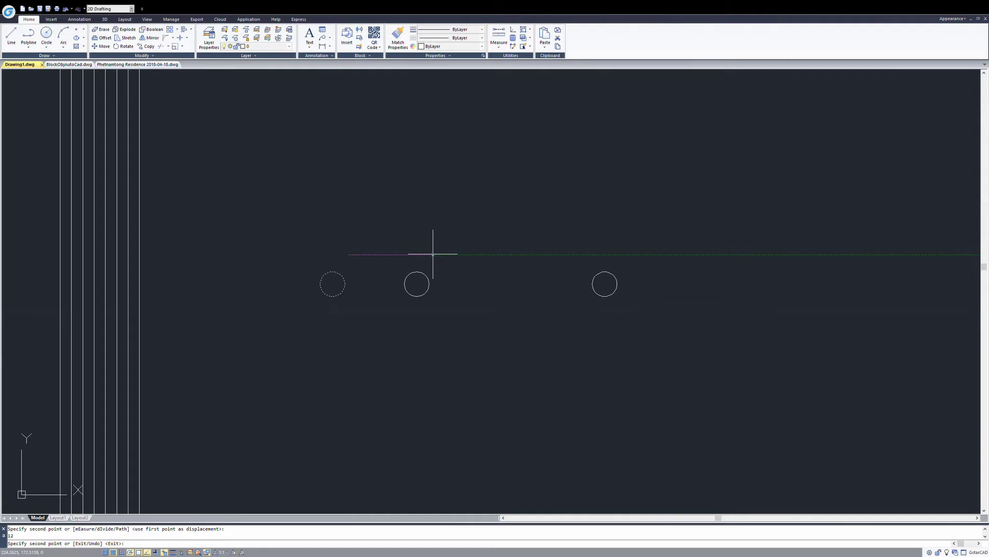
pyautogui.press('Return')
# Copy the left circle to a new position above.
pyautogui.click(355, 294)
pyautogui.press('Escape')
pyautogui.click(341, 293)
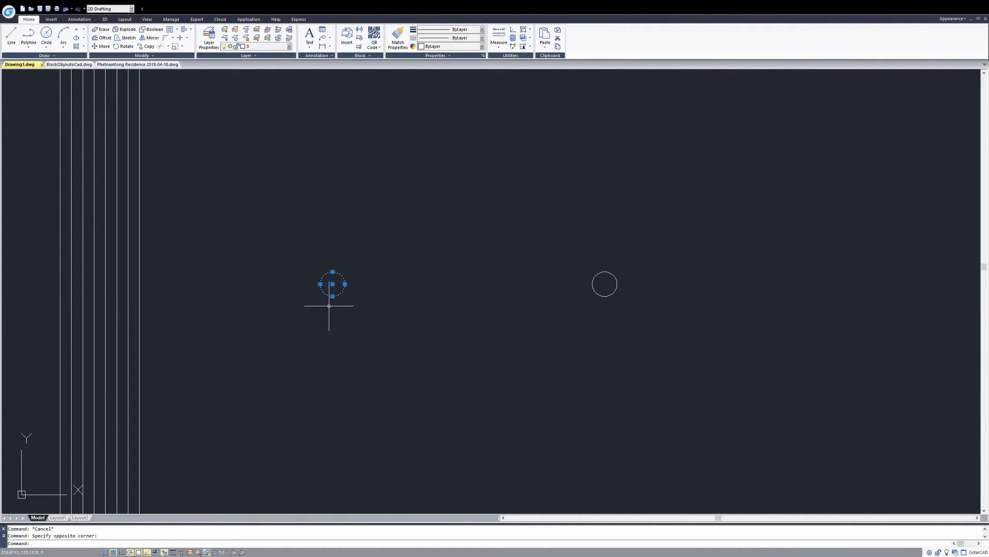
pyautogui.write('co')
pyautogui.press('Return')
pyautogui.click(360, 268)
pyautogui.press('Return')
# Copy the top circle several more times at distances 5, 8 and 9.
pyautogui.click(320, 206)
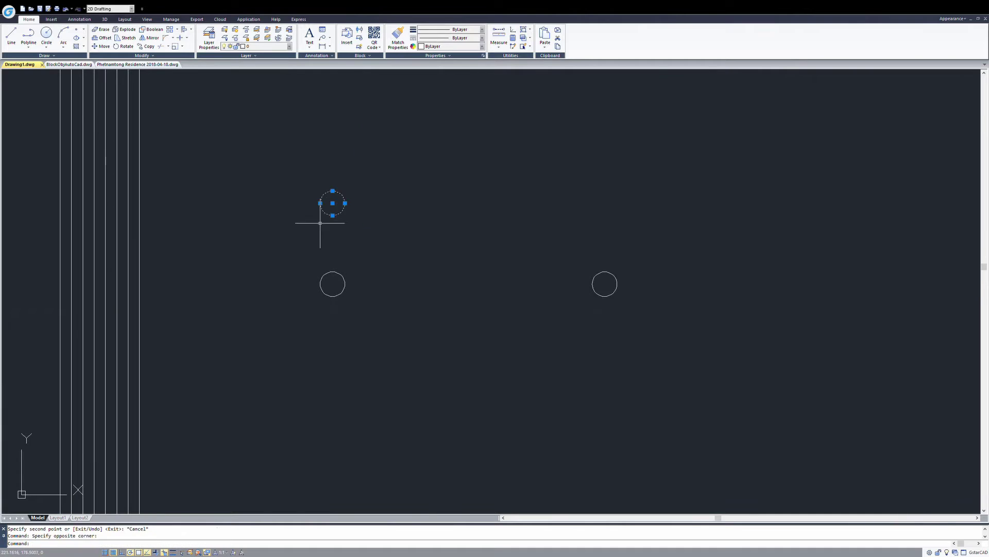
pyautogui.write('co')
pyautogui.press('Return')
pyautogui.click(366, 203)
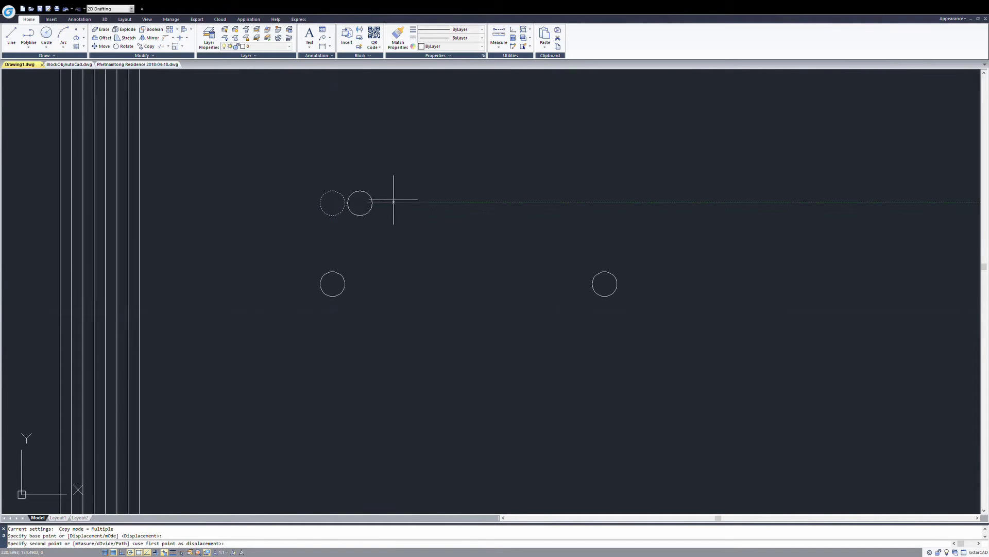
pyautogui.write('1 2 3 4 5 5')
pyautogui.press('Return')
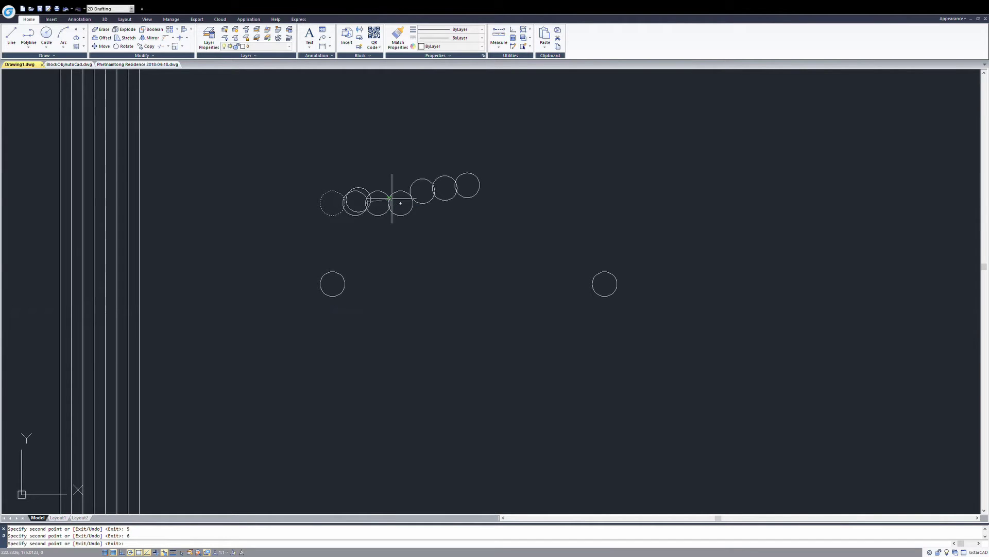
pyautogui.write('8')
pyautogui.press('Return')
pyautogui.write('9')
pyautogui.press('Return')
pyautogui.press('Escape')
# Crossing-select and delete the ten upper circles, then the two lower ones.
pyautogui.moveTo(570, 161); pyautogui.dragTo(313, 227)
pyautogui.press('Delete')
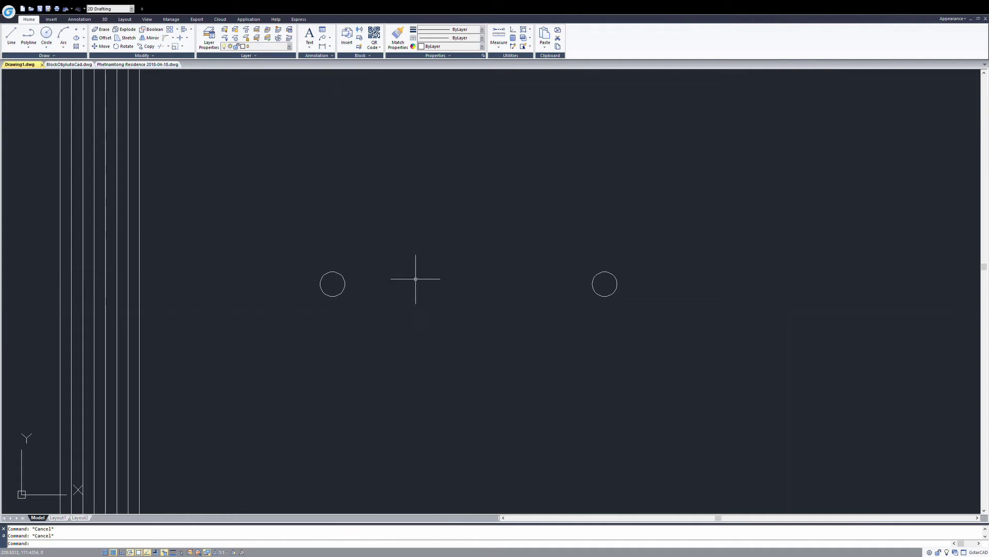
pyautogui.moveTo(711, 258); pyautogui.dragTo(330, 309)
pyautogui.press('Delete')
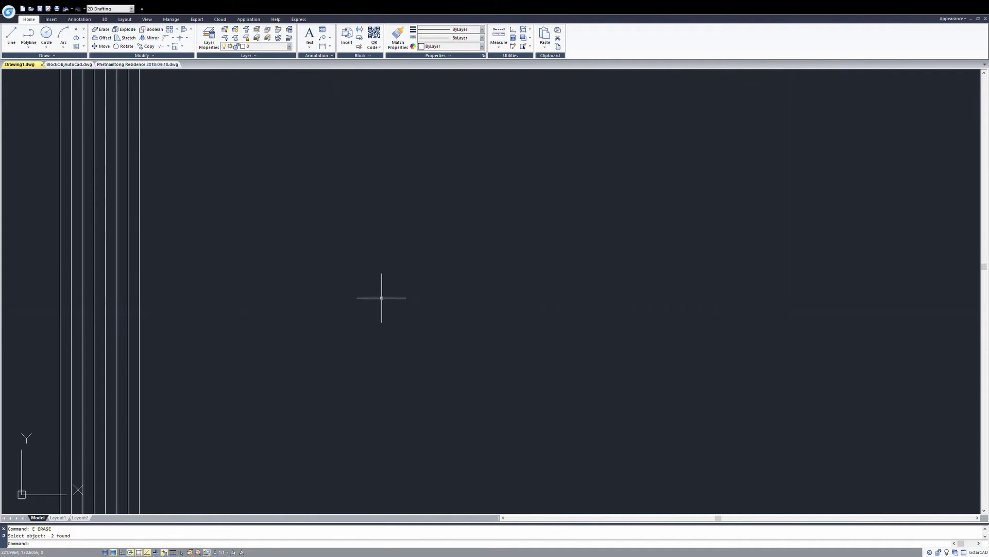
# Draw a small circle beside the banded frame.
pyautogui.write('c')
pyautogui.press('Return')
pyautogui.click(375, 250)
pyautogui.press('Escape')
# Array the circle rectangularly into 1 row and 122 columns.
pyautogui.moveTo(391, 228); pyautogui.dragTo(364, 254)
pyautogui.press('Return')
pyautogui.press('Return')
pyautogui.press('Escape')
pyautogui.click(442, 172)
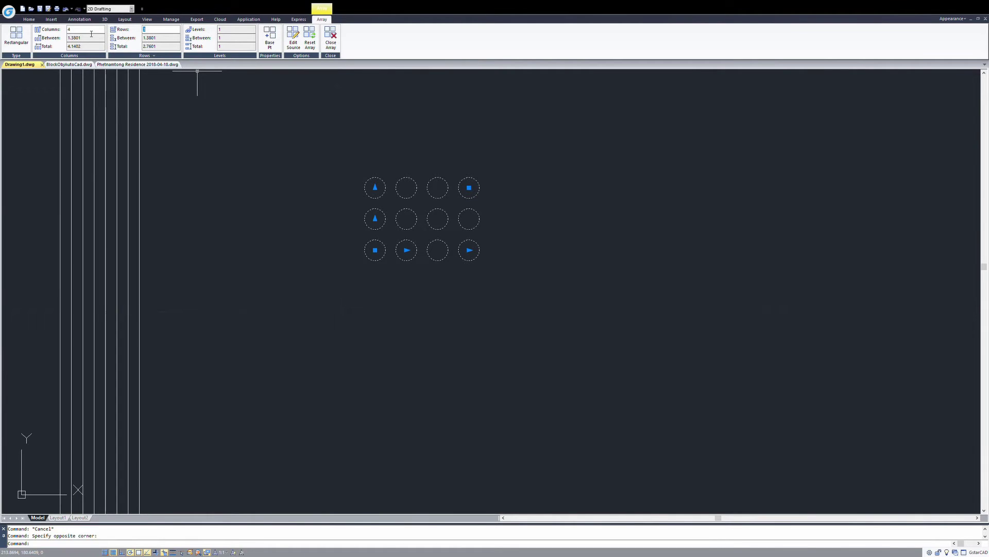
pyautogui.press('Return')
pyautogui.write('122')
pyautogui.click(97, 40)
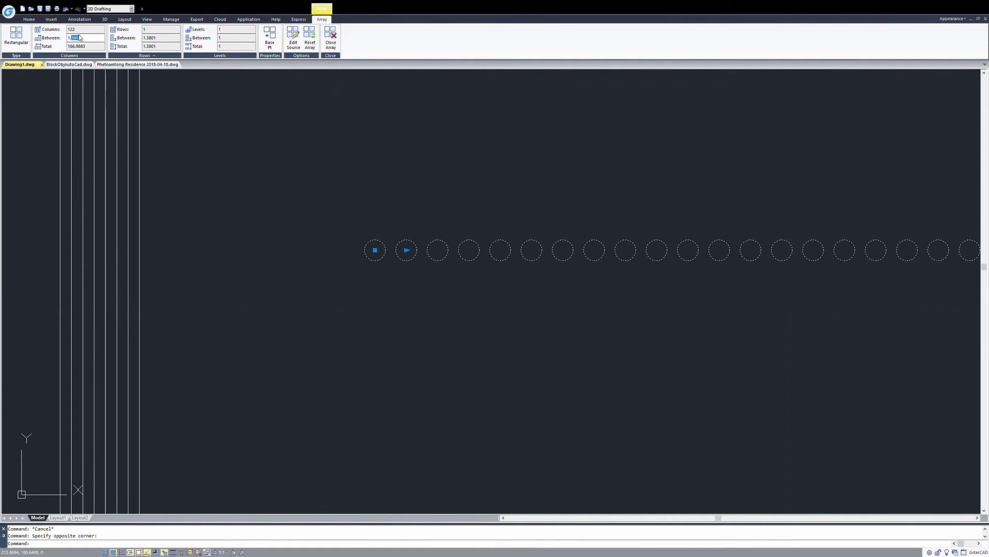
pyautogui.click(497, 231)
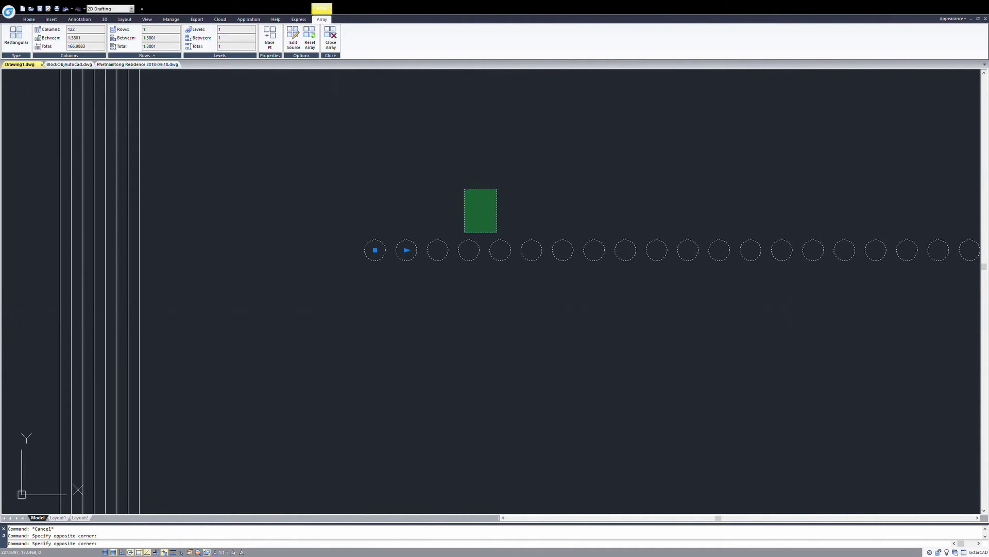
pyautogui.press('Escape')
pyautogui.press('Escape')
# Move the 122-circle array to a new position.
pyautogui.scroll(-3, 620, 253)
pyautogui.scroll(3, 620, 254)
pyautogui.click(481, 247)
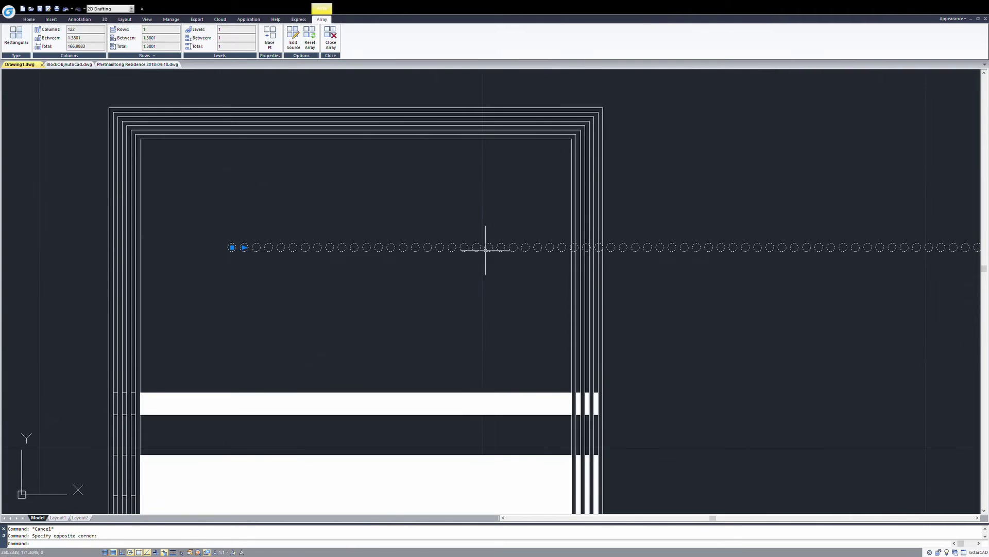
pyautogui.write('m')
pyautogui.press('Return')
pyautogui.click(464, 248)
pyautogui.scroll(-4, 441, 198)
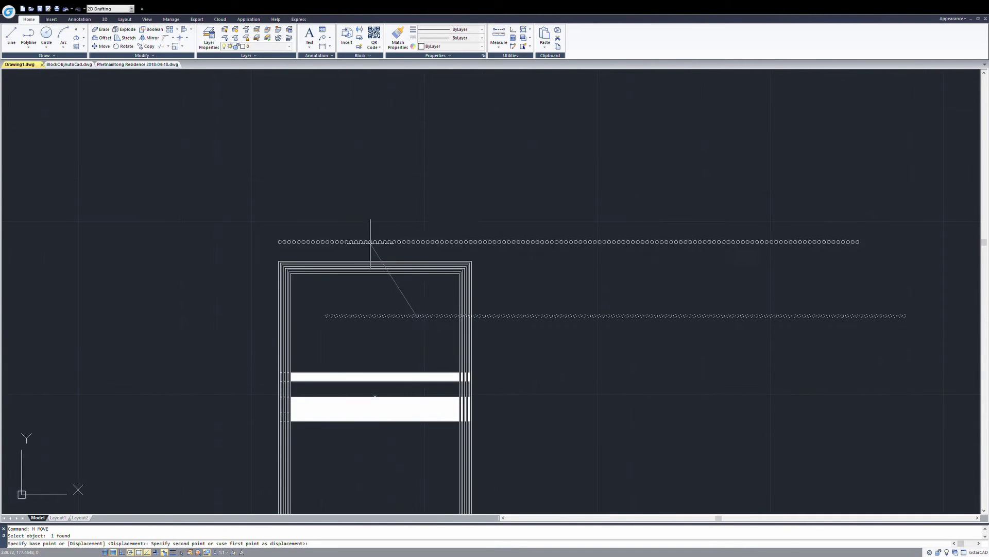
pyautogui.click(420, 214)
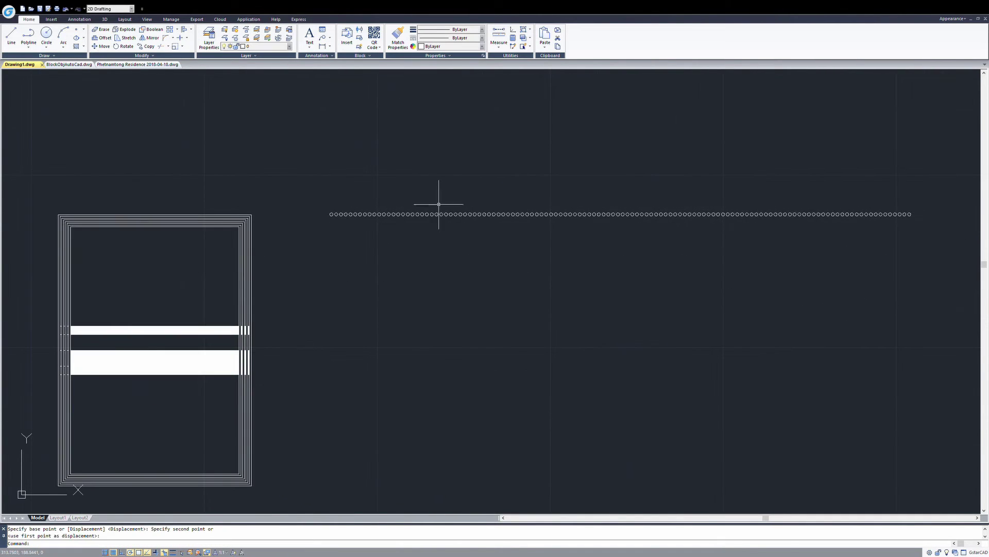
# Copy the circle row to just below the original.
pyautogui.write('co')
pyautogui.press('Return')
pyautogui.click(420, 233)
pyautogui.click(419, 259)
pyautogui.press('Escape')
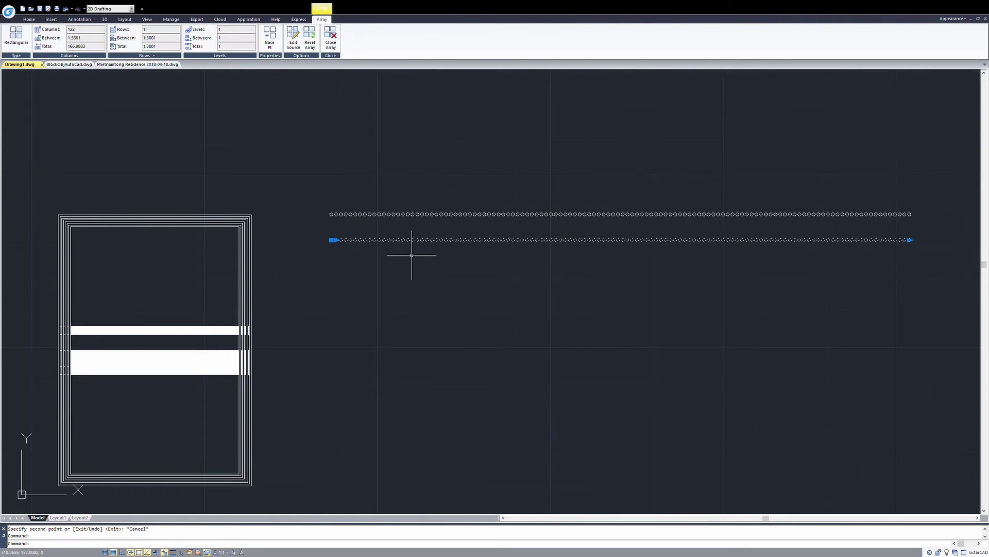
# Move the copied circle row into place under the first row.
pyautogui.write('m')
pyautogui.press('Return')
pyautogui.scroll(2, 421, 253)
pyautogui.click(425, 254)
pyautogui.click(425, 212)
pyautogui.press('Escape')
pyautogui.moveTo(438, 201); pyautogui.dragTo(405, 155)
pyautogui.press('Escape')
pyautogui.scroll(2, 411, 160)
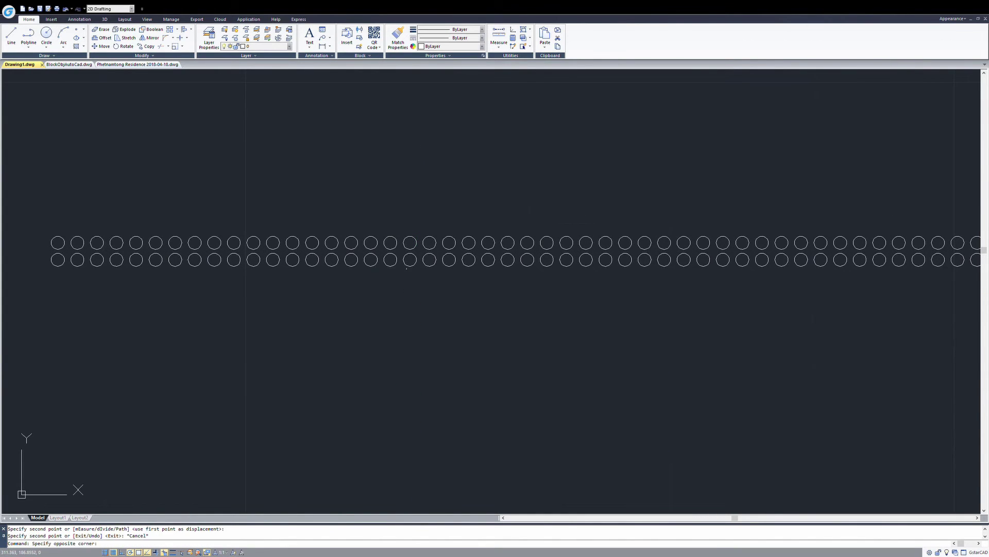
# Move the lower circle row by 5 units.
pyautogui.click(402, 258)
pyautogui.write('m')
pyautogui.press('Return')
pyautogui.click(409, 270)
pyautogui.scroll(2, 407, 273)
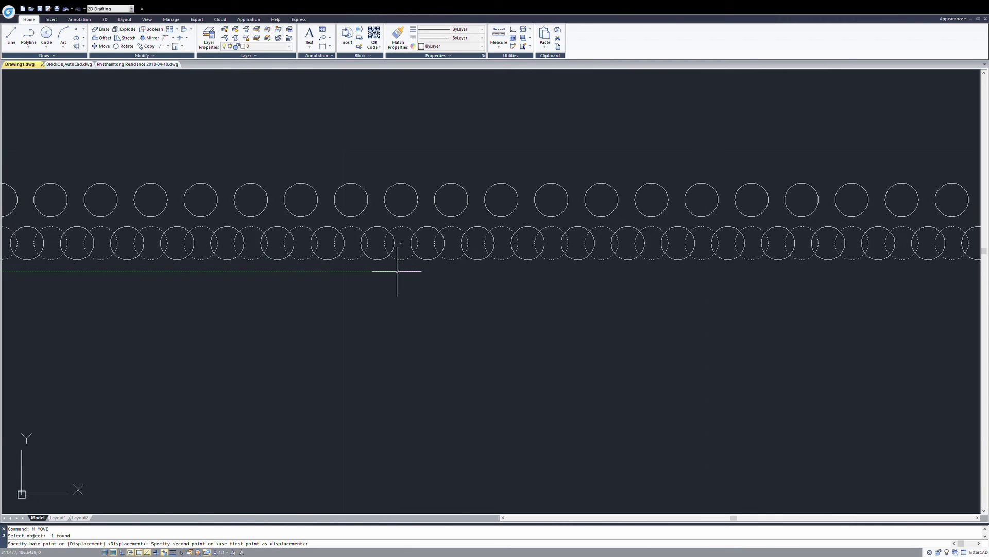
pyautogui.write('5')
pyautogui.press('Return')
# Start another move of the lower circle row, then cancel it.
pyautogui.write('m')
pyautogui.press('Return')
pyautogui.click(371, 243)
pyautogui.press('Return')
pyautogui.scroll(4, 384, 253)
pyautogui.click(380, 217)
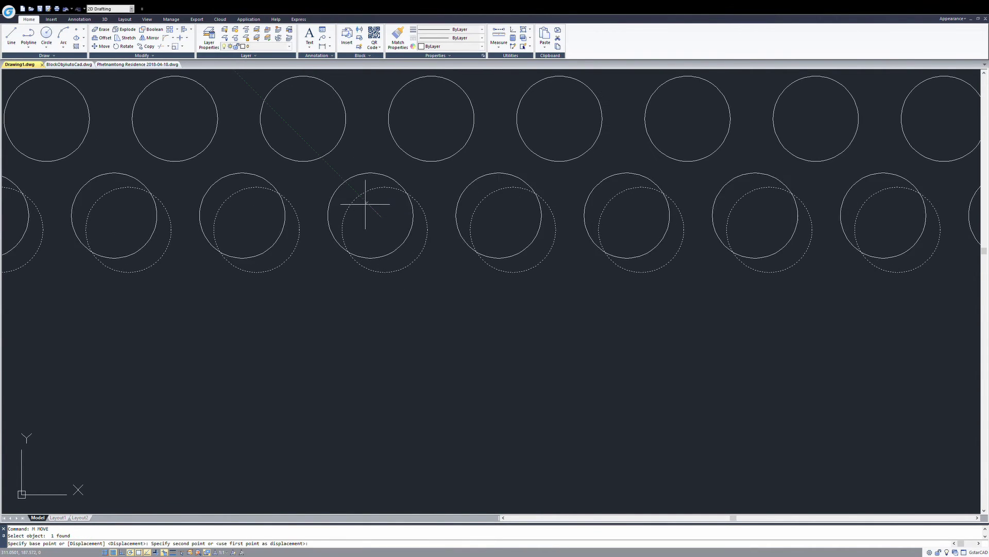
pyautogui.press('Escape')
pyautogui.scroll(-5, 366, 201)
pyautogui.scroll(-2, 378, 255)
pyautogui.press('Escape')
pyautogui.scroll(-3, 394, 256)
# Window-select the circle rows and delete them.
pyautogui.click(619, 228)
pyautogui.click(398, 265)
pyautogui.scroll(2, 397, 238)
pyautogui.press('Delete')
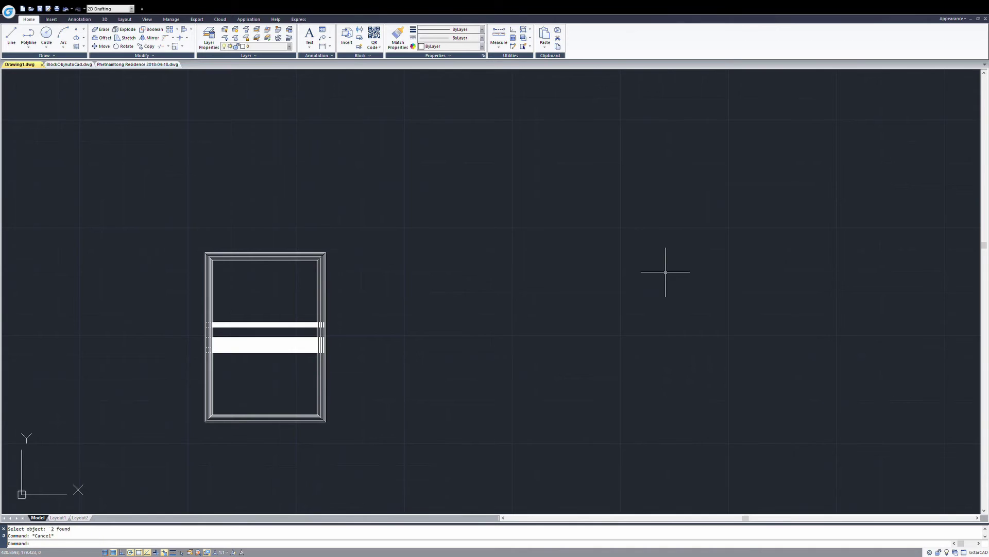
pyautogui.scroll(-1, 600, 268)
# Erase both white hatch bands from the frame.
pyautogui.write('l')
pyautogui.press('Return')
pyautogui.scroll(1, 476, 275)
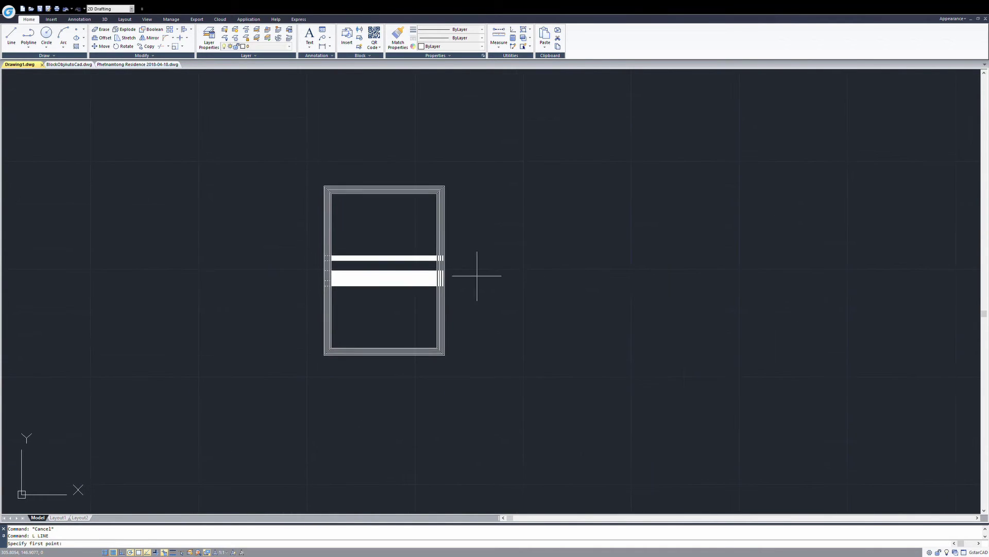
pyautogui.moveTo(477, 276); pyautogui.dragTo(519, 287, button='middle')
pyautogui.press('Escape')
pyautogui.scroll(5, 462, 281)
pyautogui.click(472, 298)
pyautogui.press('Delete')
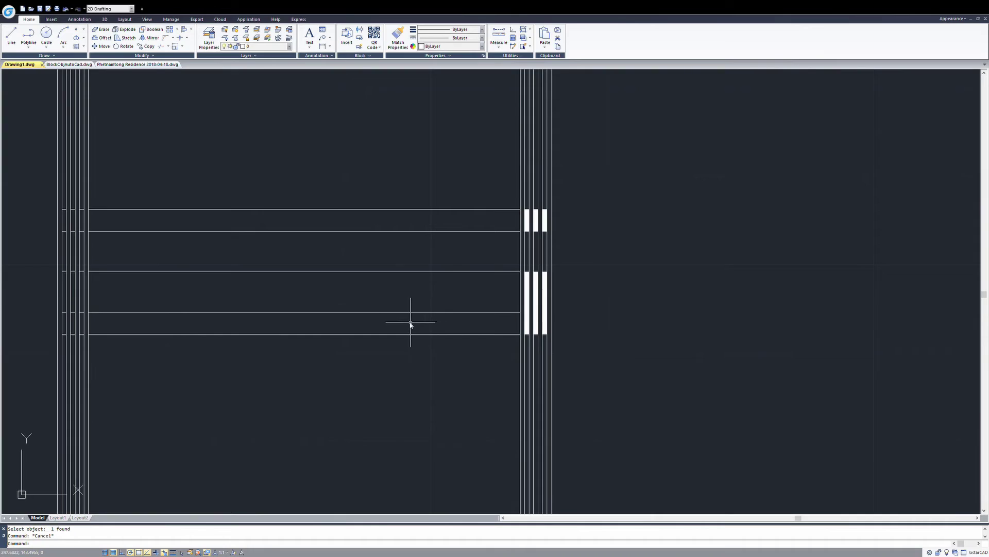
# Switch to the BlockObjAutoCad.dwg block library drawing.
pyautogui.hotkey('ctrl', 'Tab')
pyautogui.scroll(2, 345, 211)
pyautogui.click(340, 180)
pyautogui.press('Escape')
pyautogui.scroll(-5, 341, 207)
# Browse the library past the people, furniture and window block groups.
pyautogui.moveTo(361, 231); pyautogui.dragTo(232, 232, button='middle')
pyautogui.scroll(3, 336, 367)
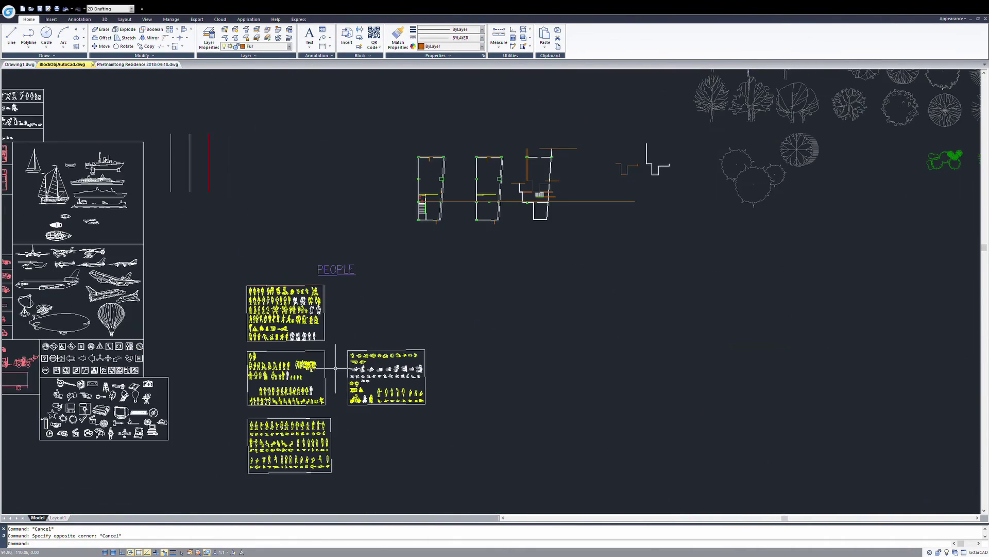
pyautogui.scroll(2, 380, 283)
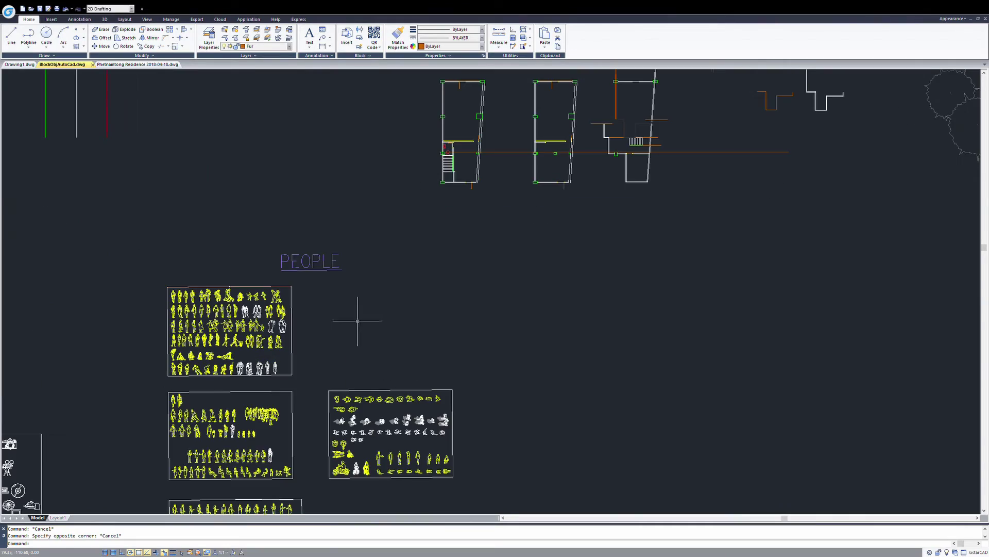
pyautogui.moveTo(439, 315); pyautogui.dragTo(391, 347, button='middle')
pyautogui.scroll(-2, 391, 347)
pyautogui.scroll(-1, 458, 303)
pyautogui.scroll(1, 458, 302)
pyautogui.scroll(2, 458, 302)
pyautogui.moveTo(773, 310)
pyautogui.mouseDown(button='middle')
pyautogui.moveTo(181, 309)
pyautogui.moveTo(824, 295)
pyautogui.mouseUp(button='middle')
pyautogui.scroll(-3, 572, 316)
pyautogui.moveTo(572, 316); pyautogui.dragTo(740, 332, button='middle')
pyautogui.scroll(2, 533, 245)
# Zoom to the 'working table, chair' sheet and copy the four-seat workstation block.
pyautogui.moveTo(404, 156); pyautogui.dragTo(505, 256, button='middle')
pyautogui.moveTo(380, 212)
pyautogui.mouseDown(button='middle')
pyautogui.moveTo(442, 310)
pyautogui.moveTo(663, 336)
pyautogui.mouseUp(button='middle')
pyautogui.scroll(2, 459, 344)
pyautogui.scroll(1, 459, 344)
pyautogui.scroll(2, 474, 324)
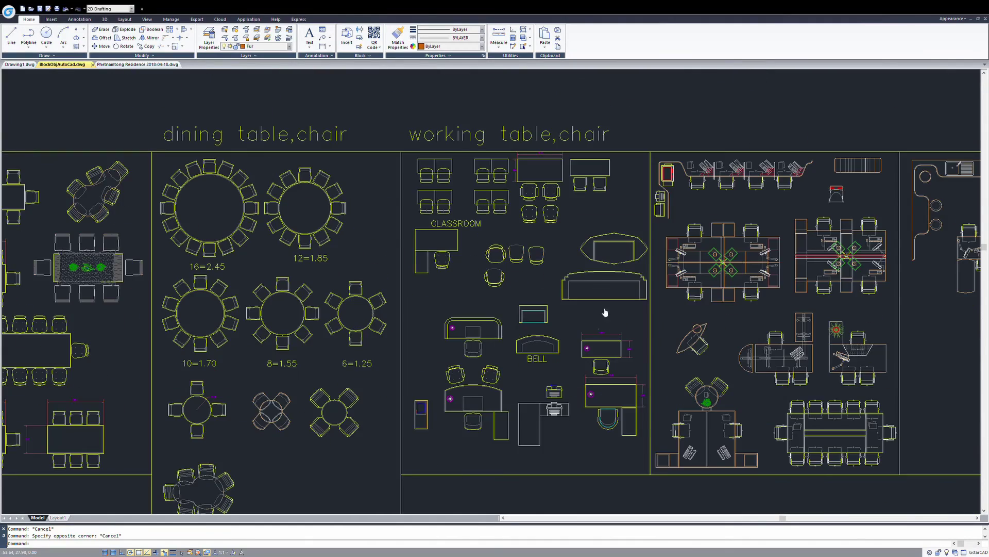
pyautogui.moveTo(607, 310); pyautogui.dragTo(458, 353, button='middle')
pyautogui.scroll(1, 539, 340)
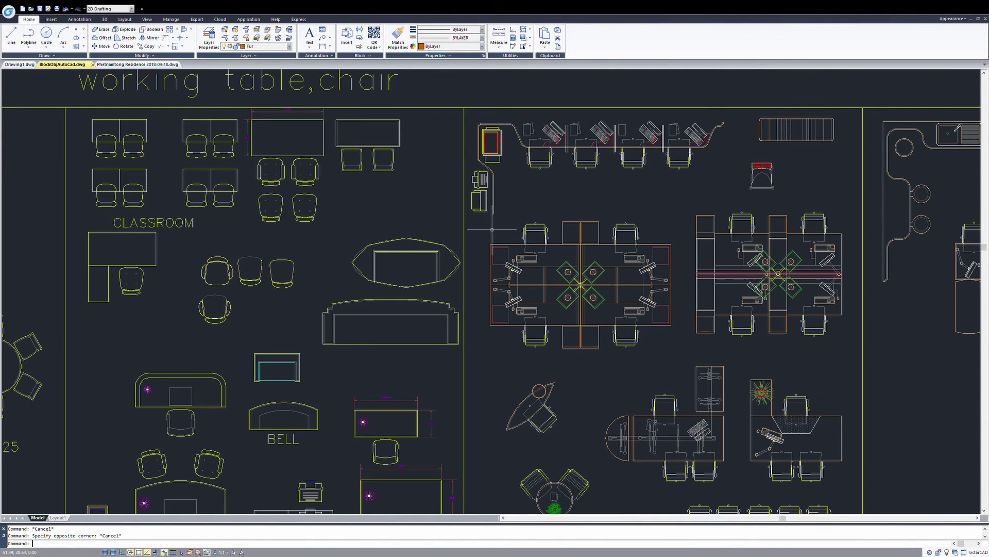
pyautogui.scroll(1, 481, 216)
pyautogui.moveTo(481, 216); pyautogui.dragTo(784, 451)
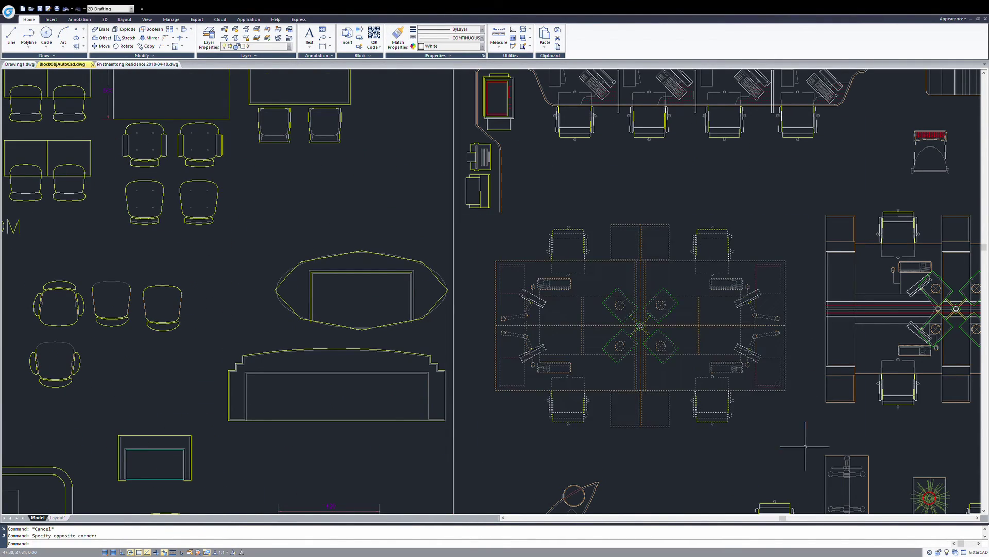
pyautogui.hotkey('ctrl', 'c')
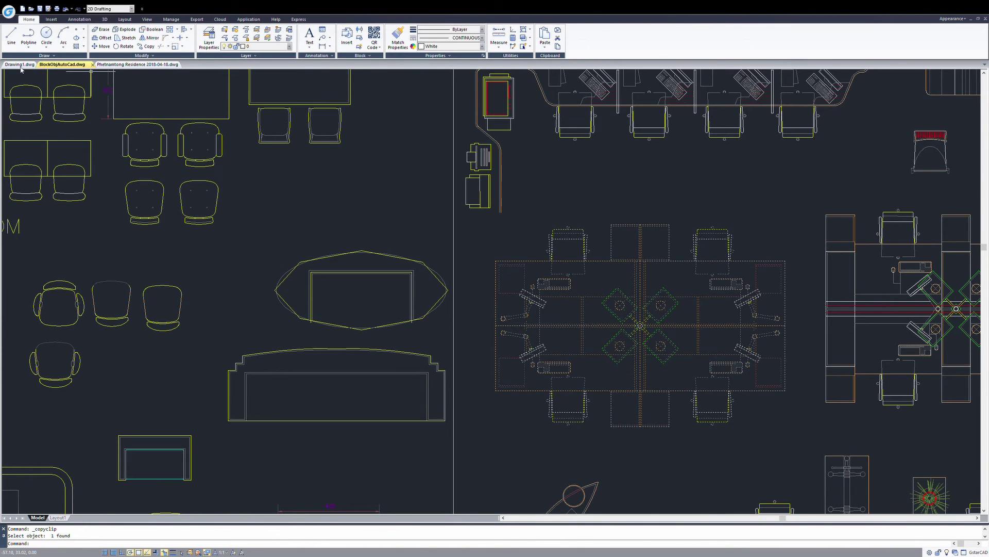
# Paste the workstation block into Drawing1.dwg's model space.
pyautogui.click(26, 66)
pyautogui.hotkey('ctrl', 'v')
pyautogui.scroll(-5, 294, 334)
pyautogui.click(365, 319)
pyautogui.scroll(5, 370, 319)
pyautogui.press('Escape')
pyautogui.press('Escape')
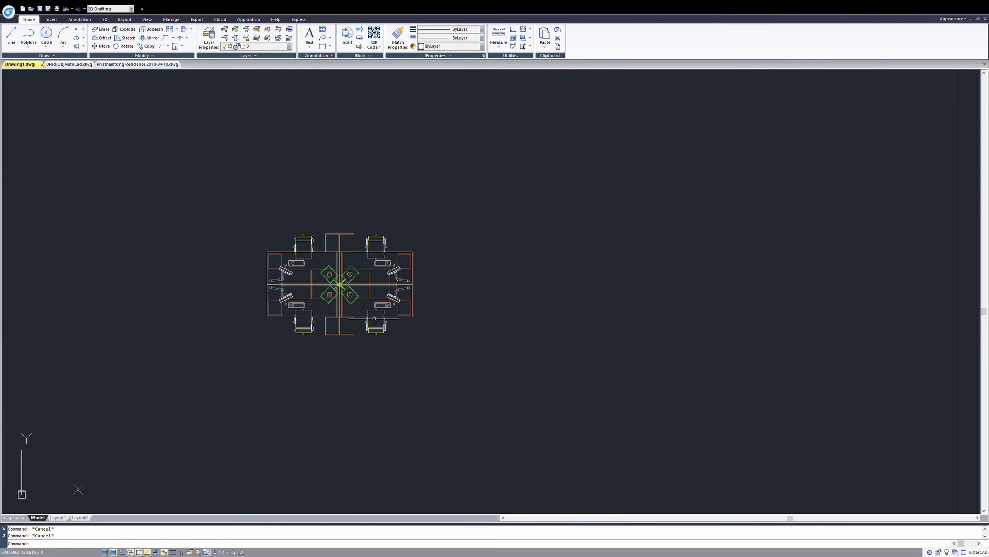
# Open the XREF external references palette with XR, then close it.
pyautogui.write('xr')
pyautogui.press('Return')
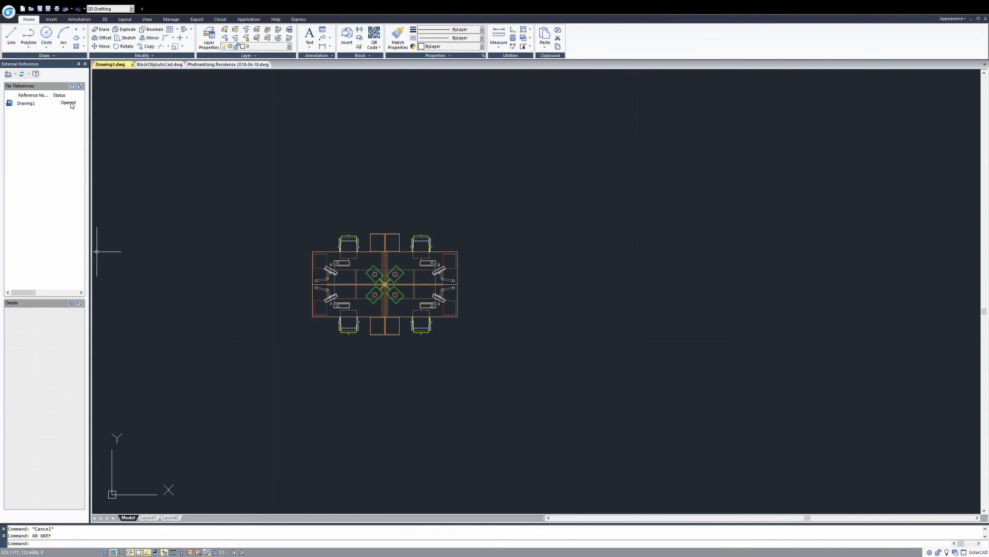
pyautogui.click(85, 64)
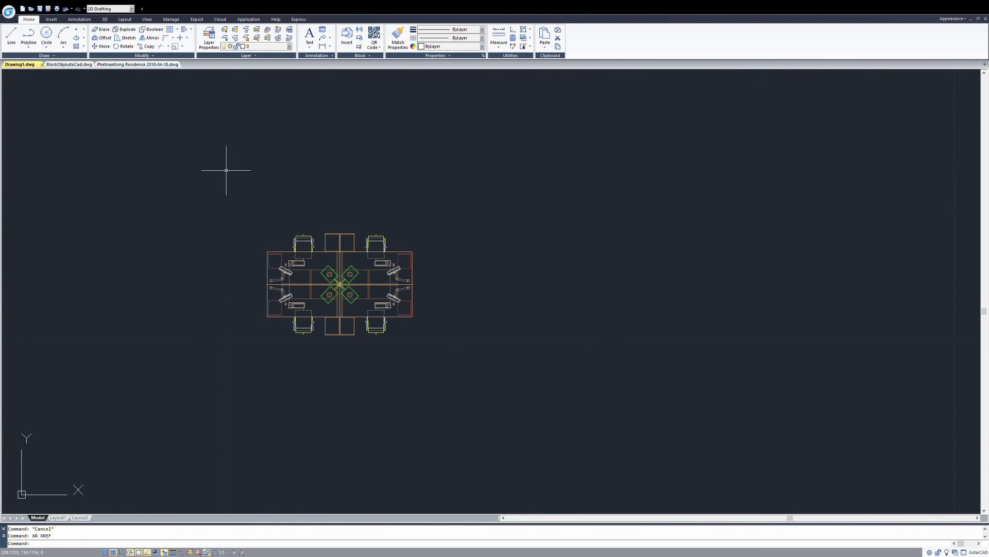
pyautogui.press('Escape')
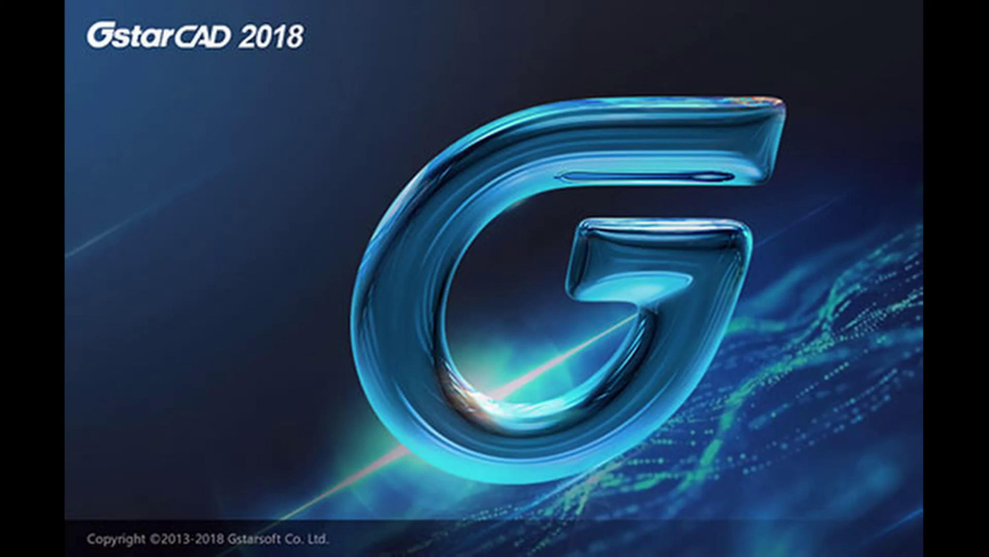